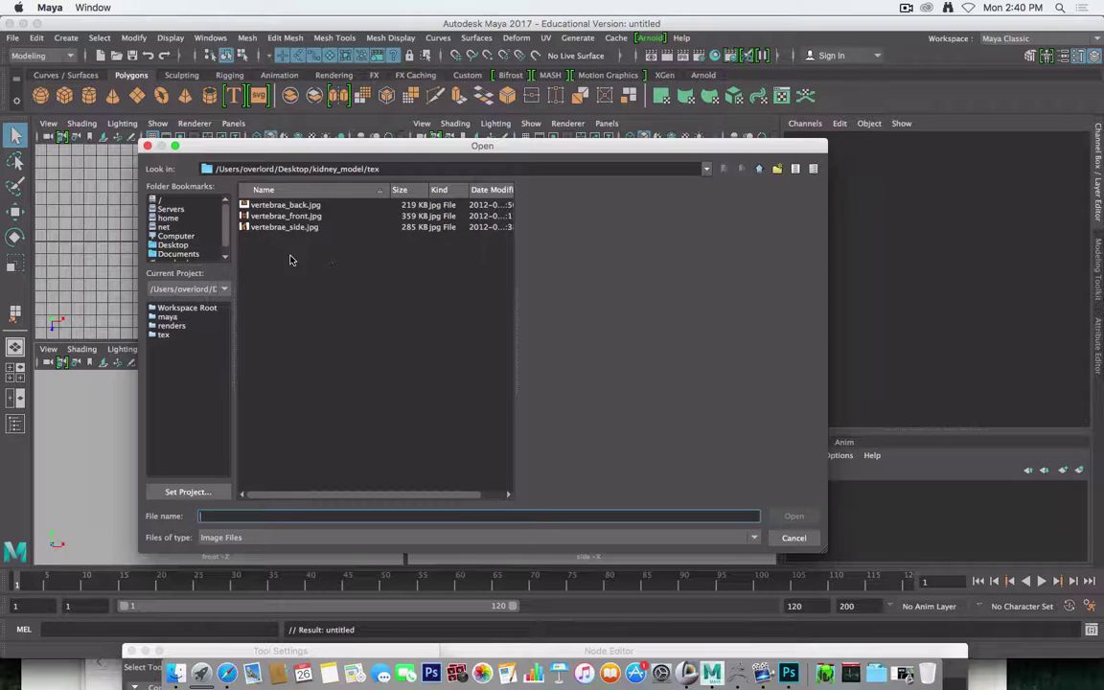
# Step: Load vertebrae_front.jpg as the front view's image plane and import vertebrae_side.jpg as the side view's image plane
pyautogui.click(277, 217)
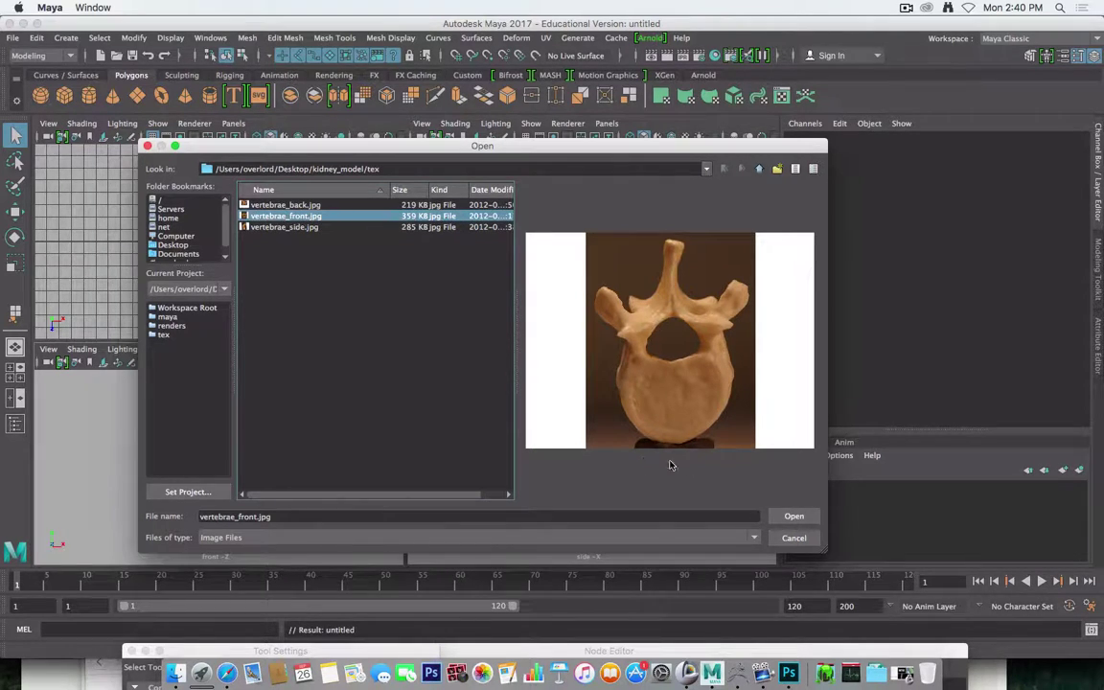
pyautogui.press('Return')
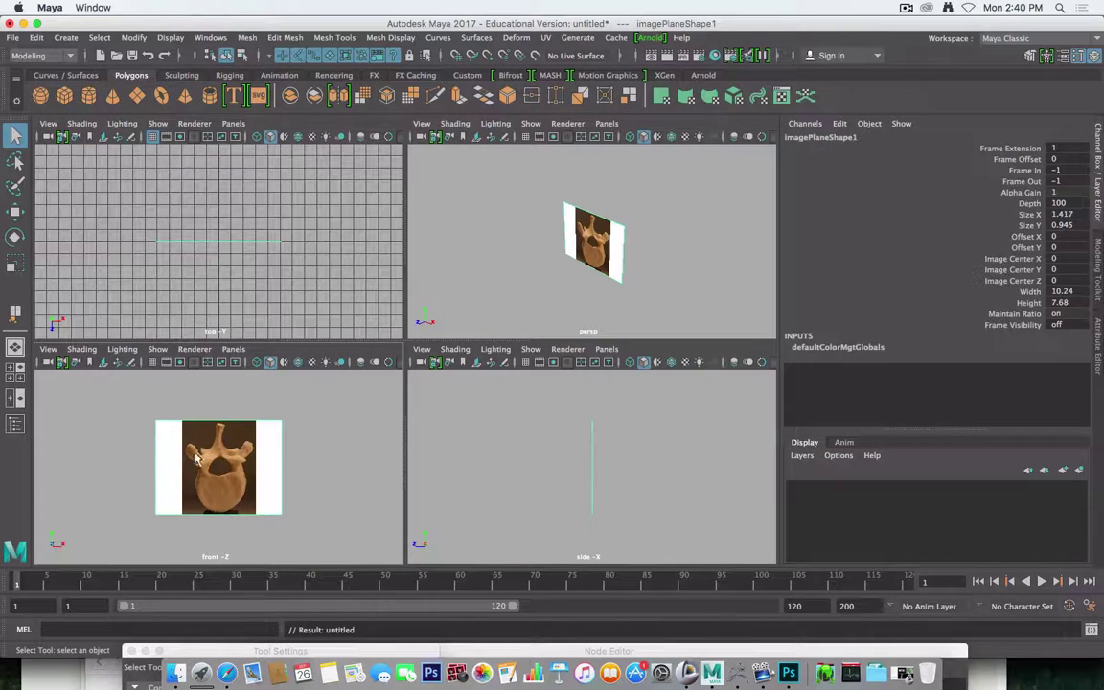
pyautogui.click(423, 349)
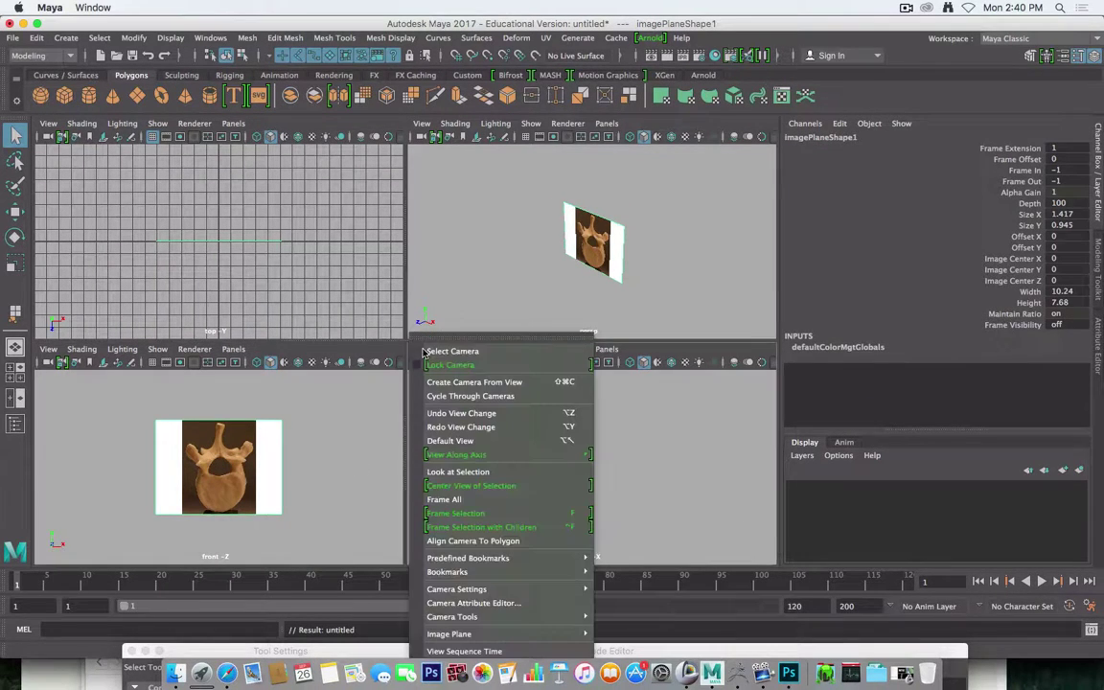
pyautogui.moveTo(484, 634)
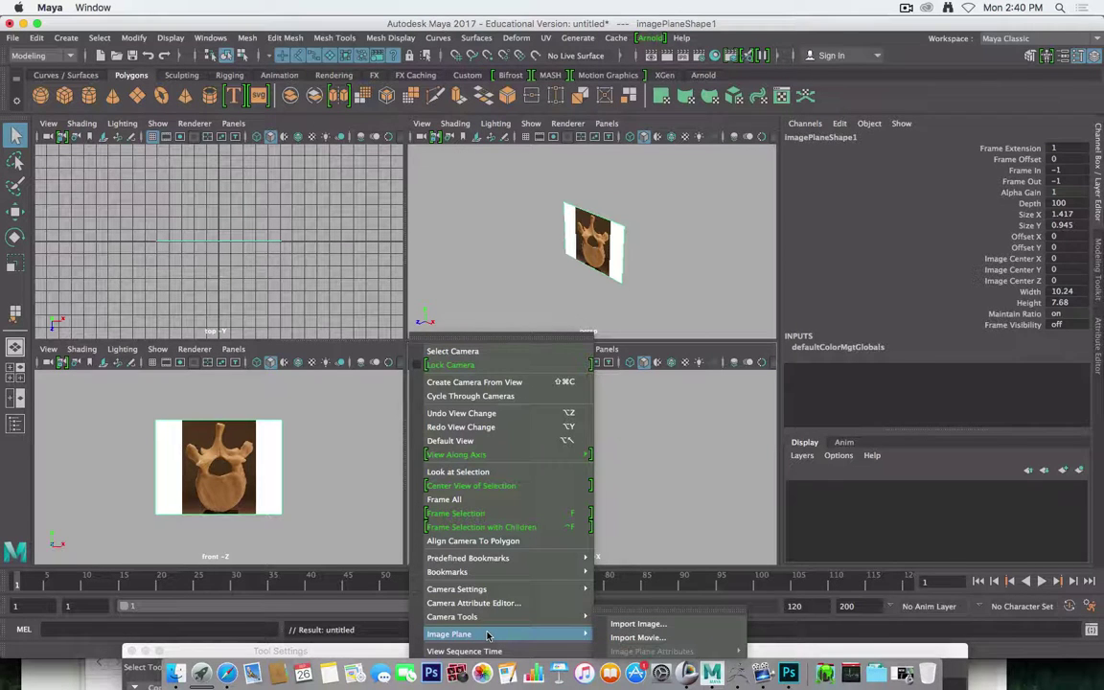
pyautogui.click(638, 624)
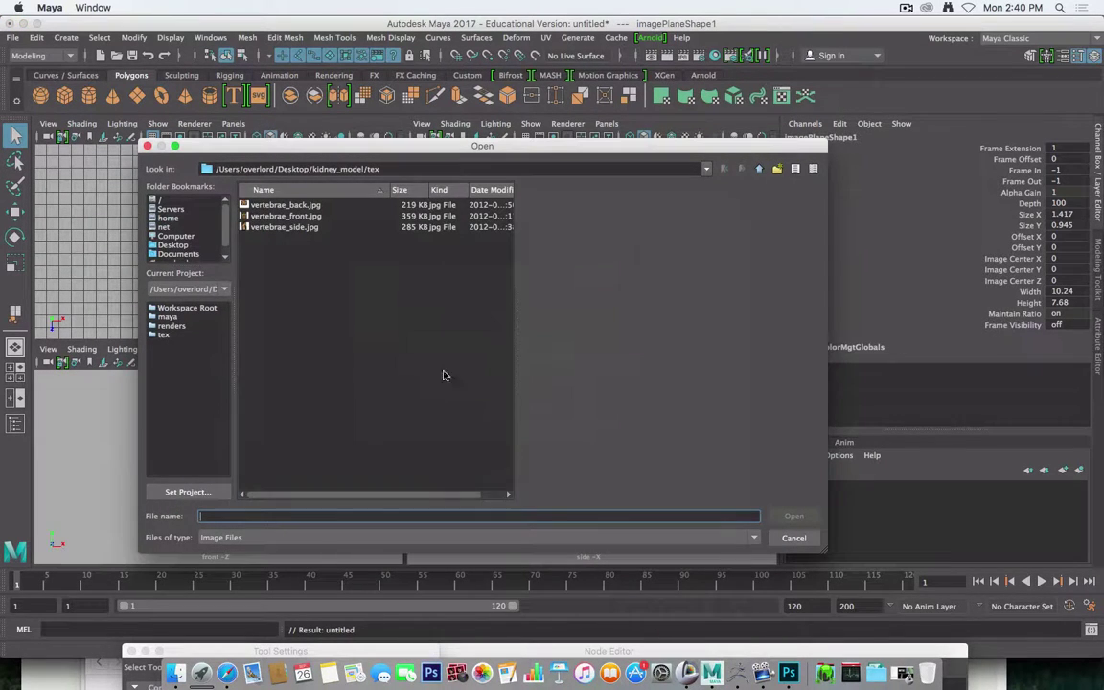
pyautogui.click(285, 227)
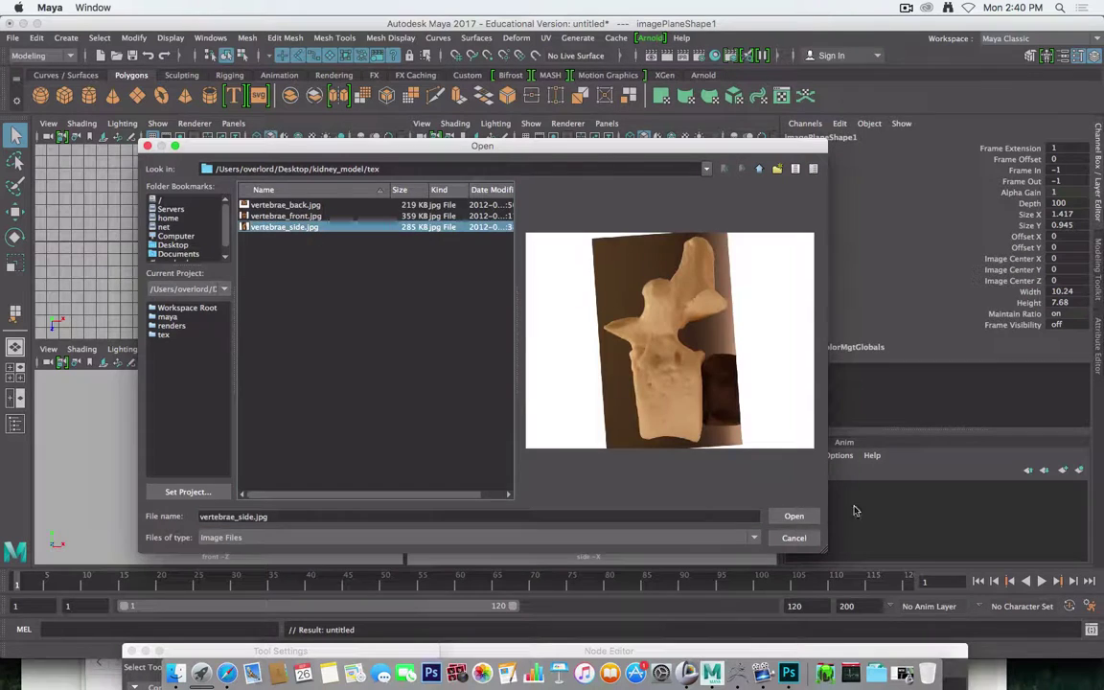
pyautogui.click(795, 515)
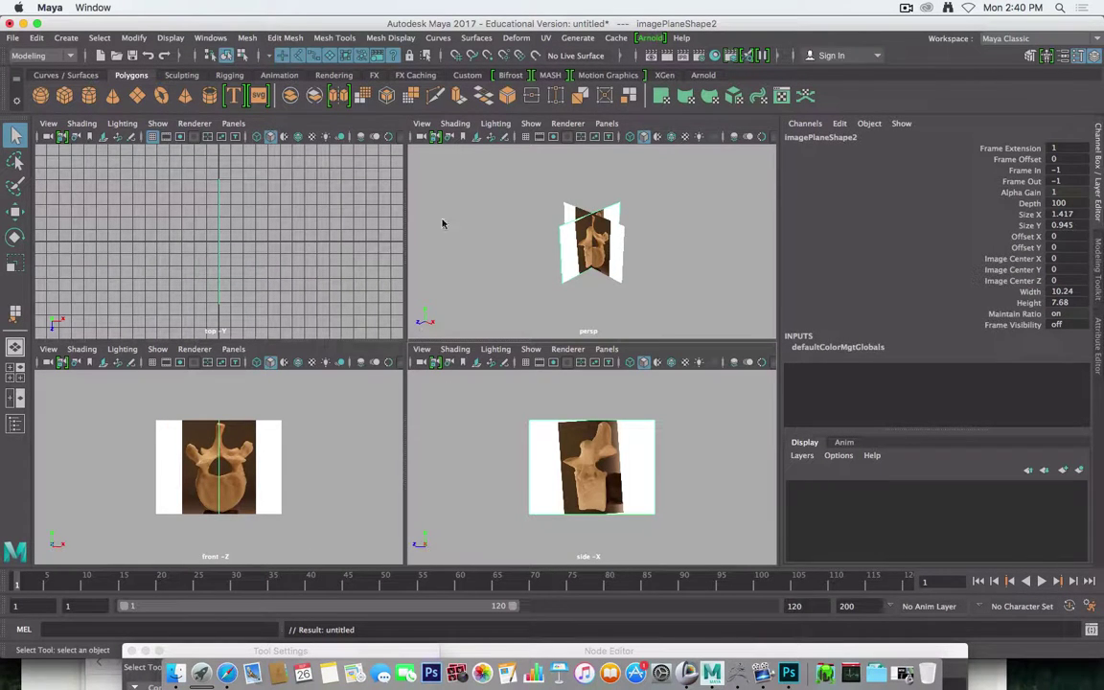
# Step: Import vertebrae_back.jpg as an image plane in the top view
pyautogui.click(47, 123)
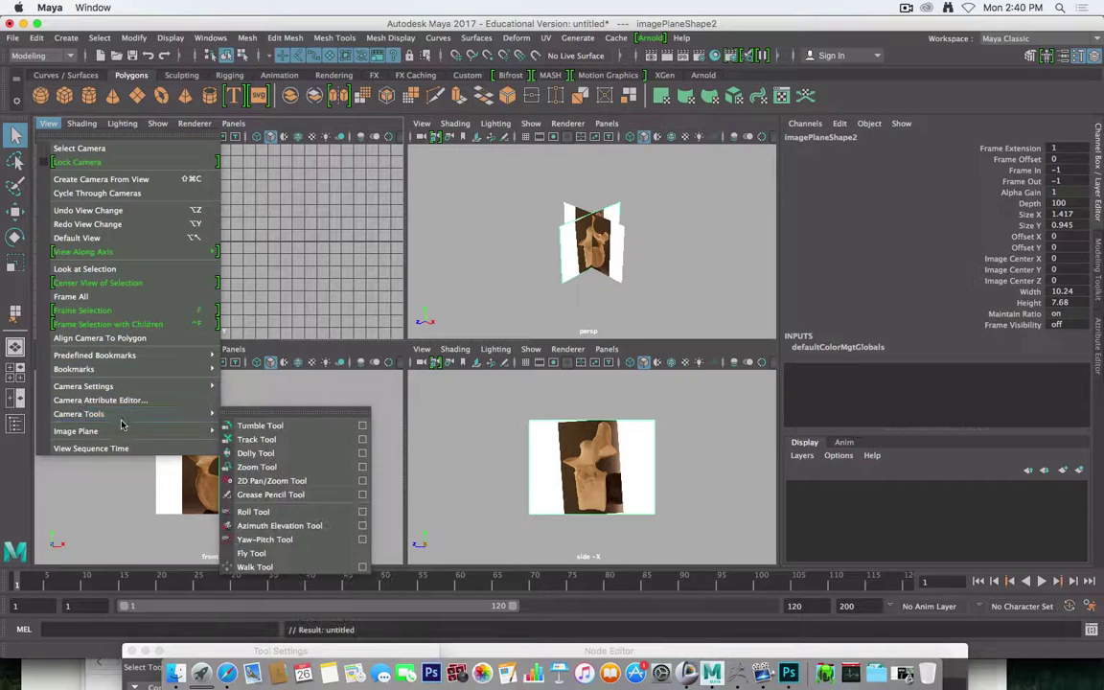
pyautogui.moveTo(125, 431)
pyautogui.click(271, 442)
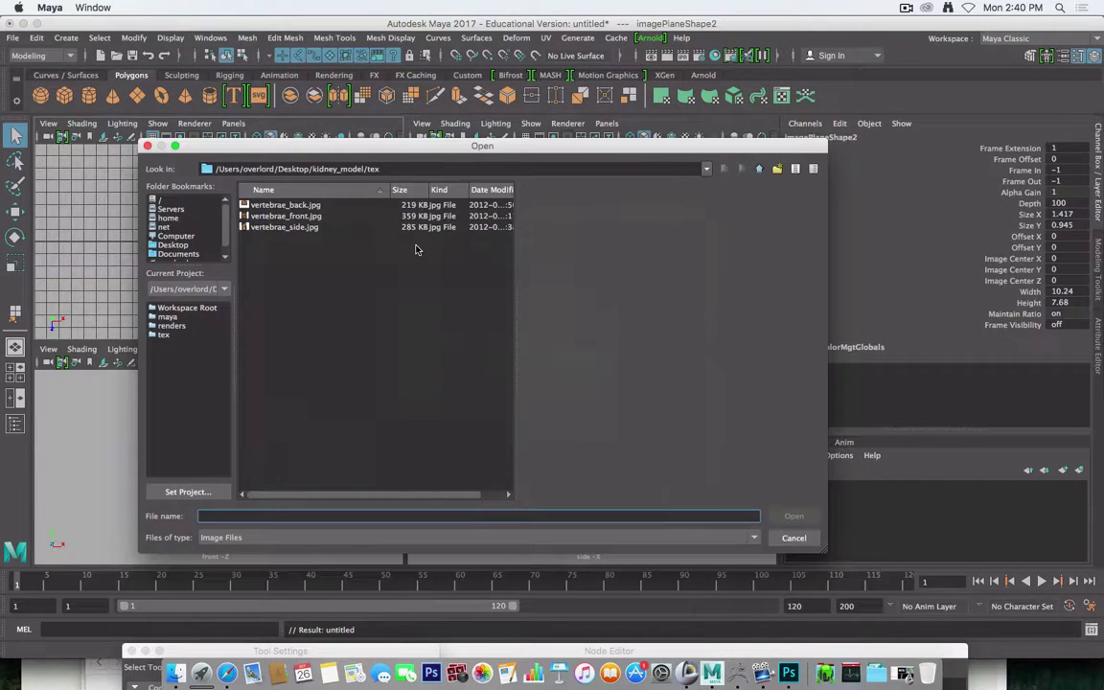
pyautogui.click(300, 206)
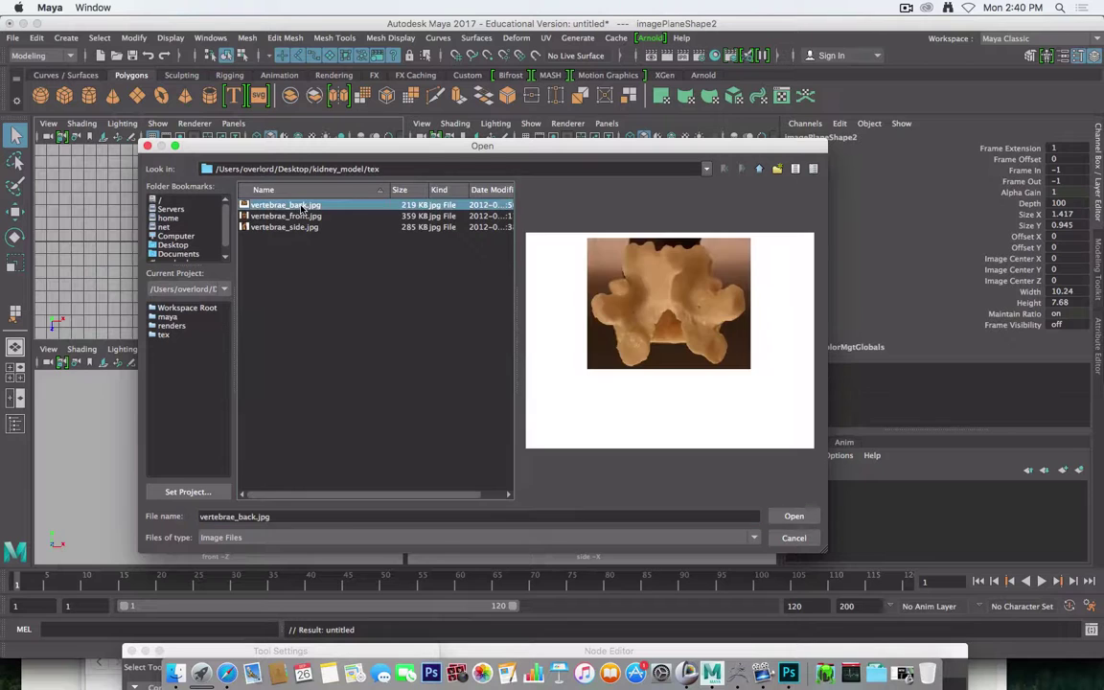
pyautogui.click(793, 517)
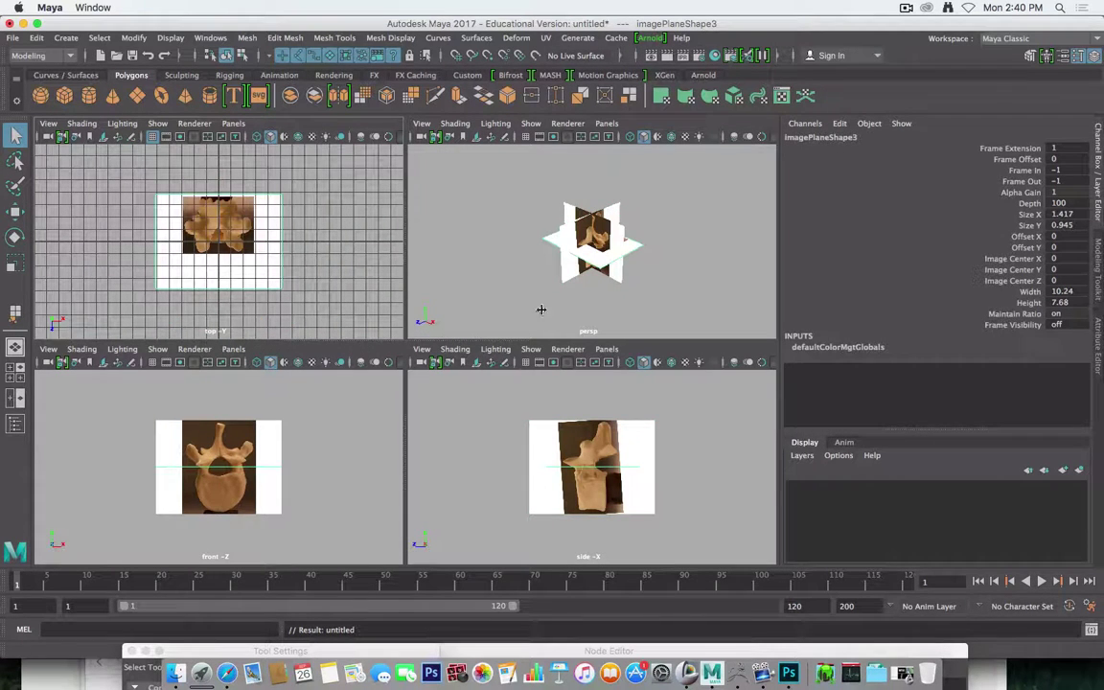
# Step: Maximize the perspective view and select the horizontal image plane that shows the vertebra's back
pyautogui.press('space')
pyautogui.keyDown('alt'); pyautogui.moveTo(475, 311); pyautogui.dragTo(588, 382); pyautogui.keyUp('alt')
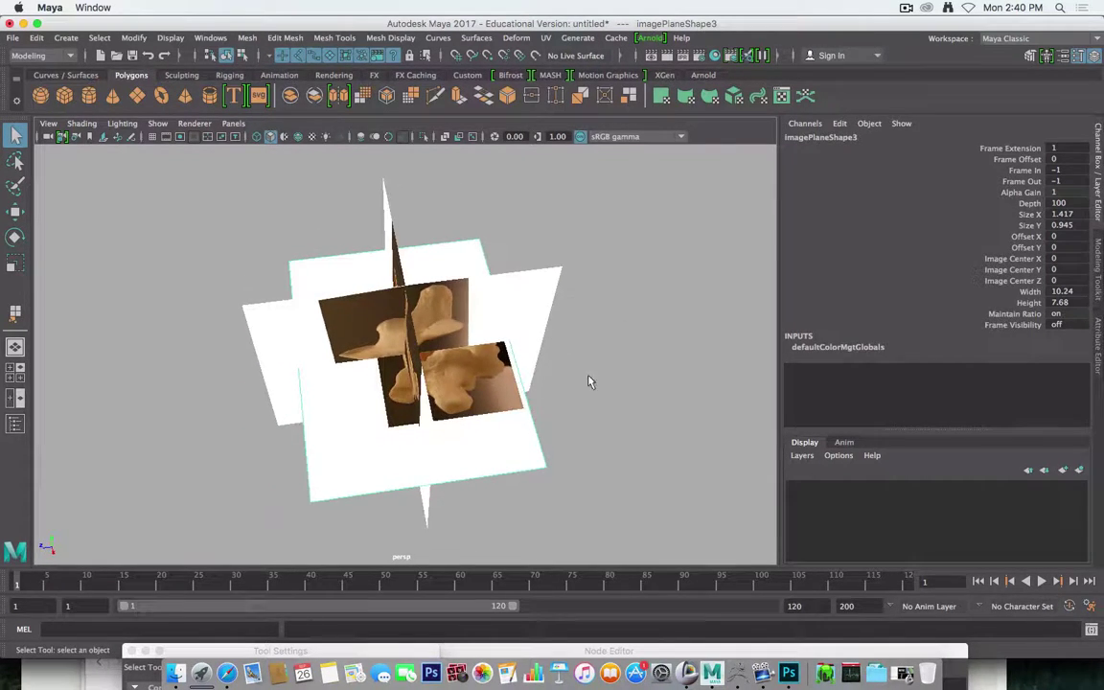
pyautogui.click(518, 414)
pyautogui.keyDown('alt'); pyautogui.moveTo(532, 493); pyautogui.dragTo(575, 473); pyautogui.keyUp('alt')
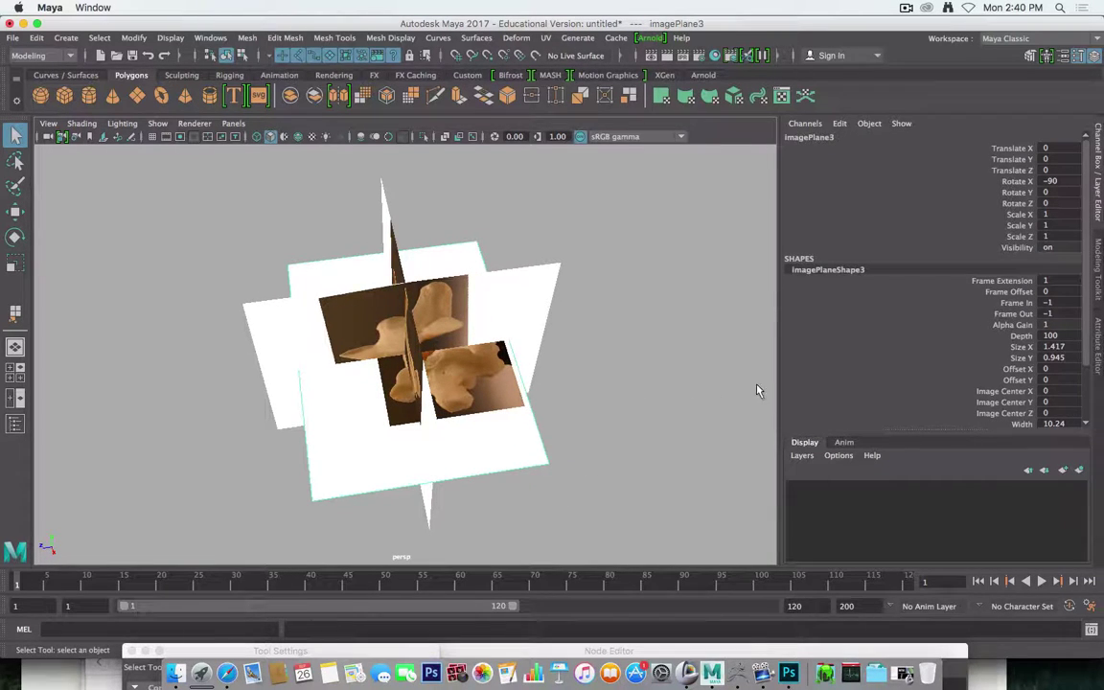
pyautogui.press('w')
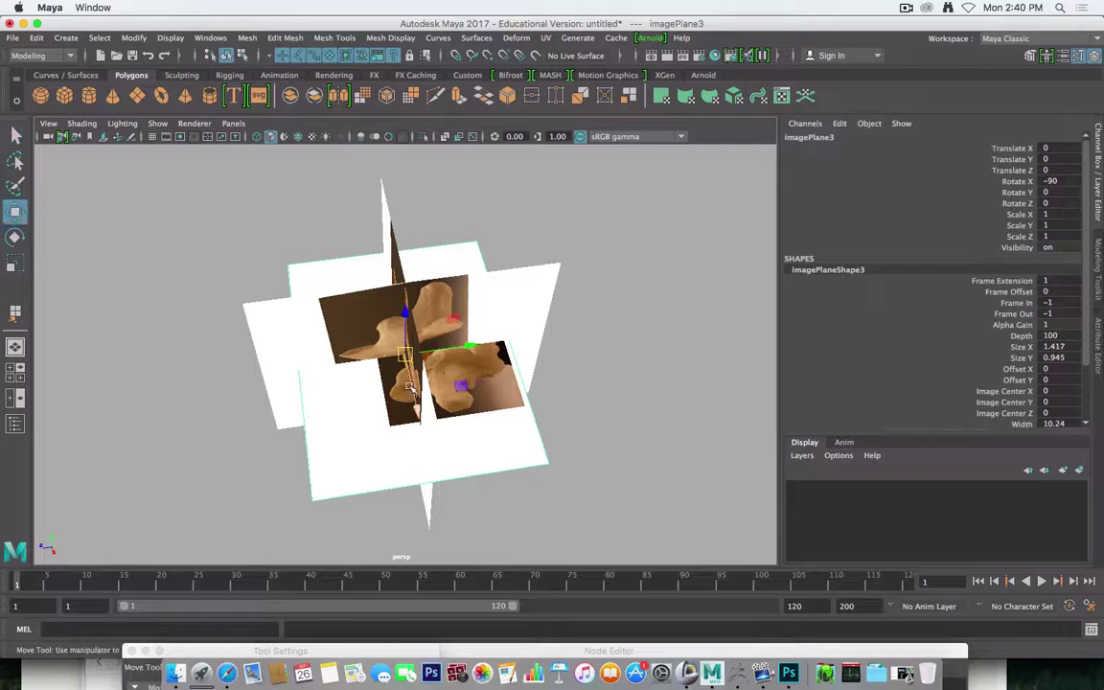
pyautogui.moveTo(422, 316); pyautogui.dragTo(436, 355)
pyautogui.hotkey('ctrl', 'z')
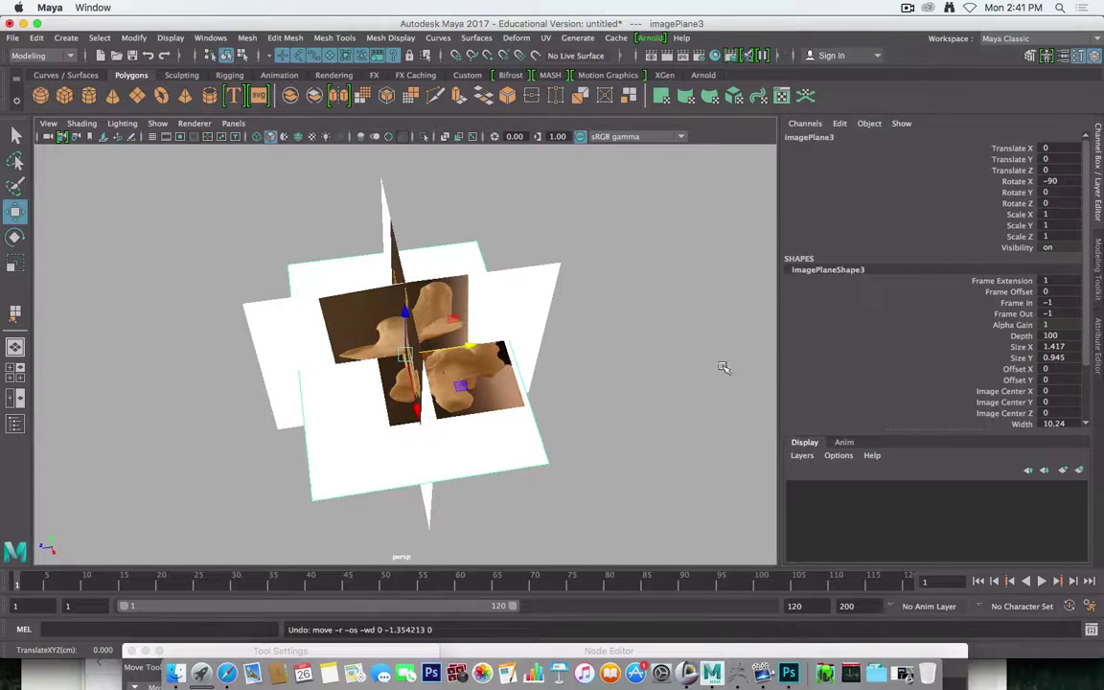
# Step: Set the horizontal image plane's Image Center Z to 1.5
pyautogui.click(1011, 414)
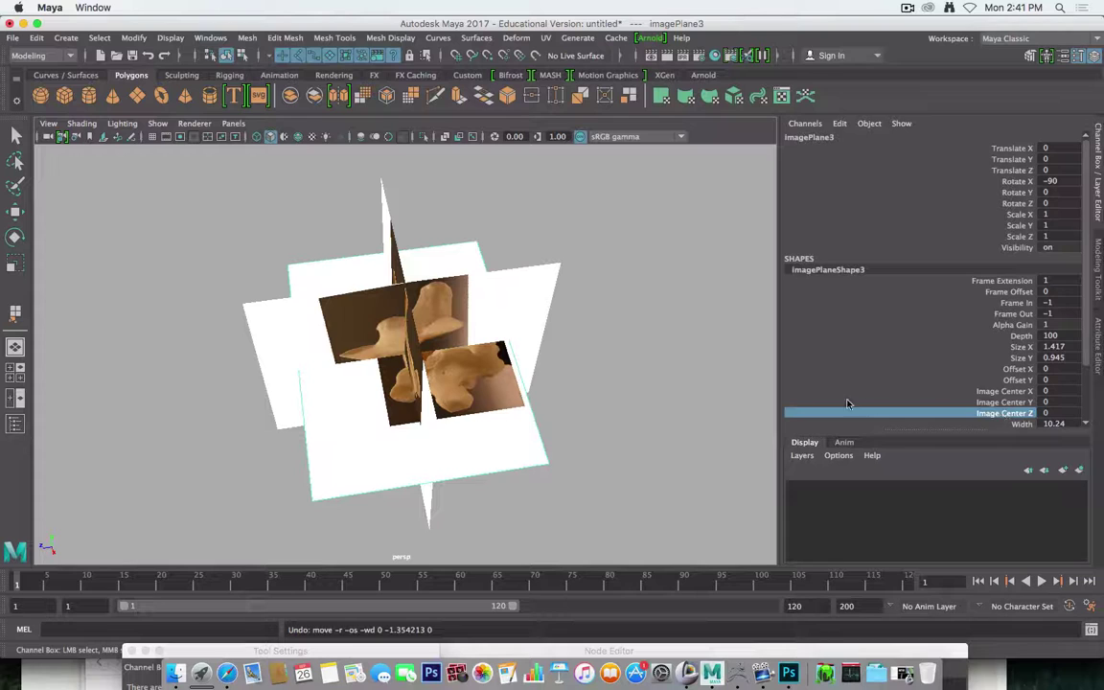
pyautogui.moveTo(678, 389); pyautogui.dragTo(690, 412, button='middle')
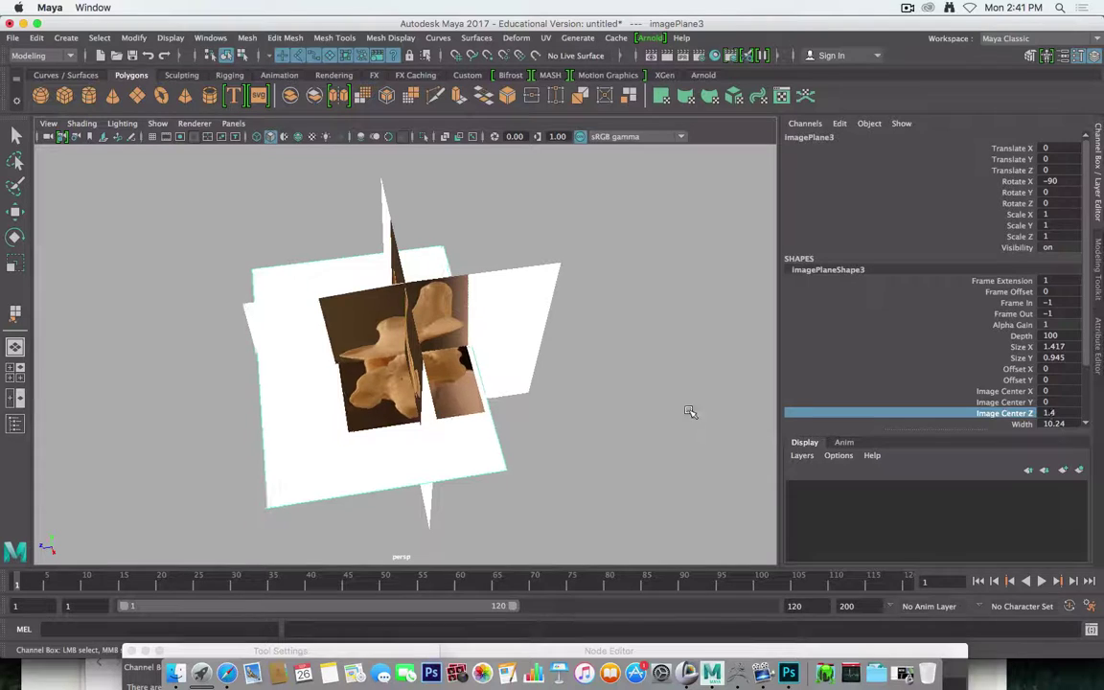
pyautogui.click(1074, 414)
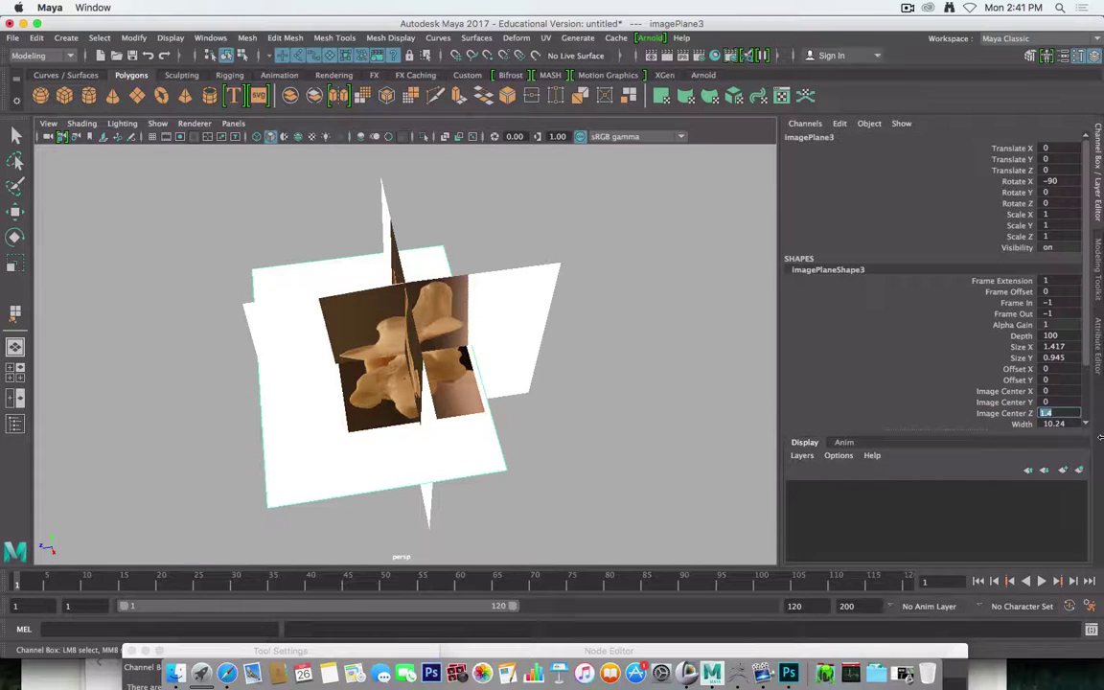
pyautogui.write('1.5')
pyautogui.press('Return')
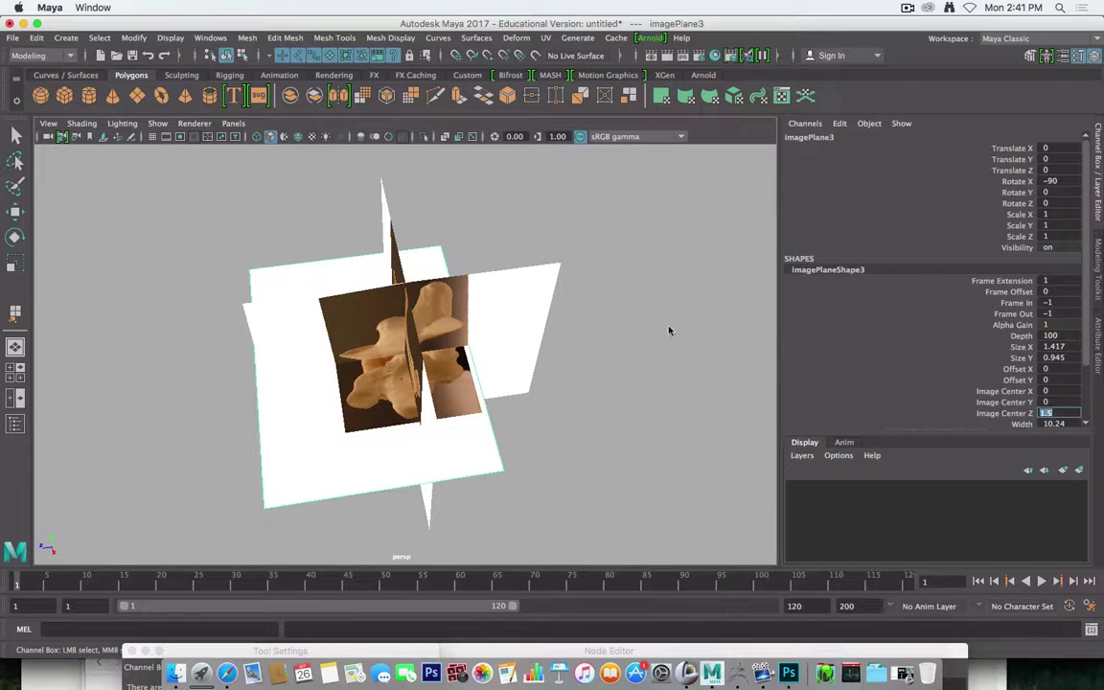
# Step: Lower the horizontal image plane below the two upright images by reducing its Image Center Y
pyautogui.keyDown('alt'); pyautogui.moveTo(669, 331); pyautogui.dragTo(483, 500); pyautogui.keyUp('alt')
pyautogui.press('w')
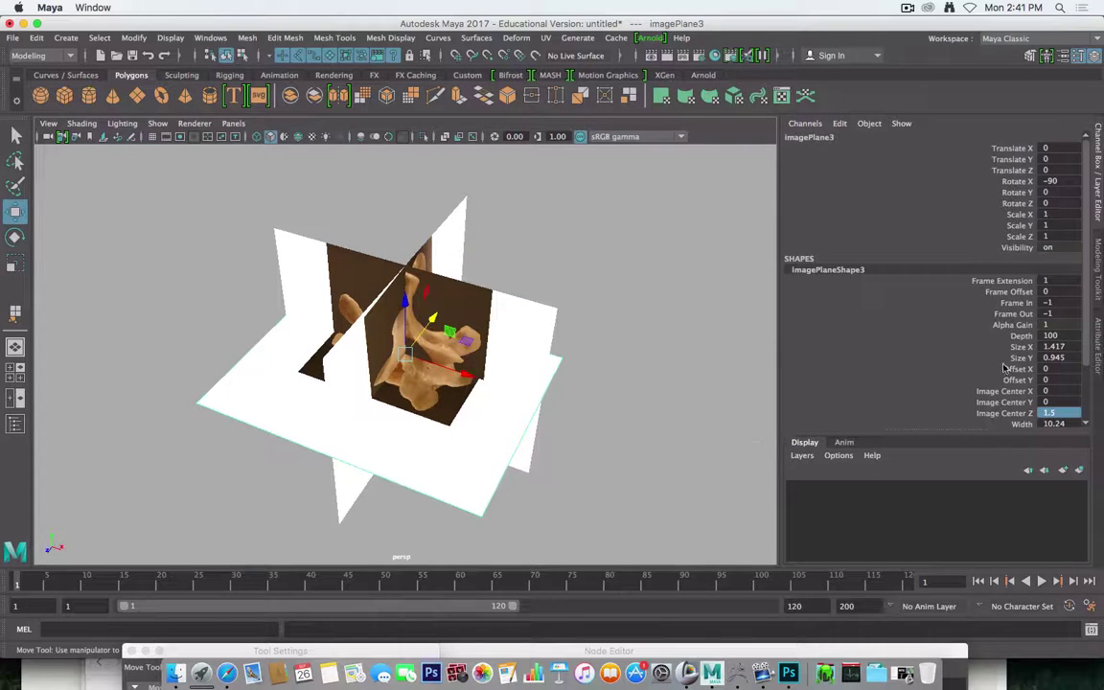
pyautogui.click(1003, 401)
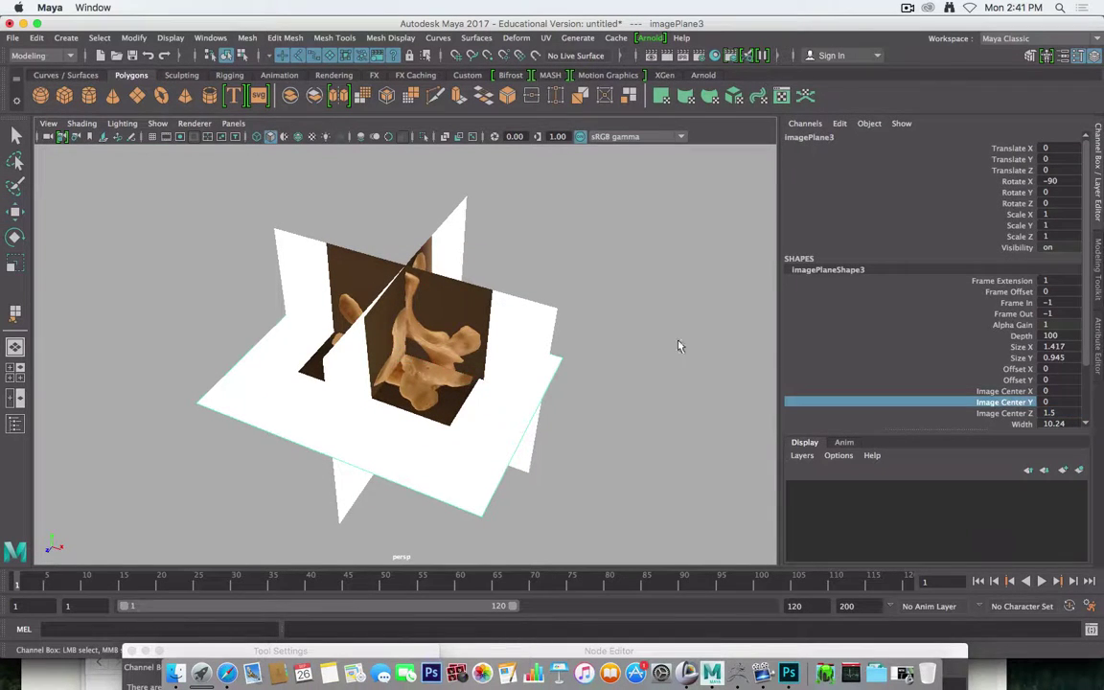
pyautogui.moveTo(680, 345); pyautogui.dragTo(589, 351, button='middle')
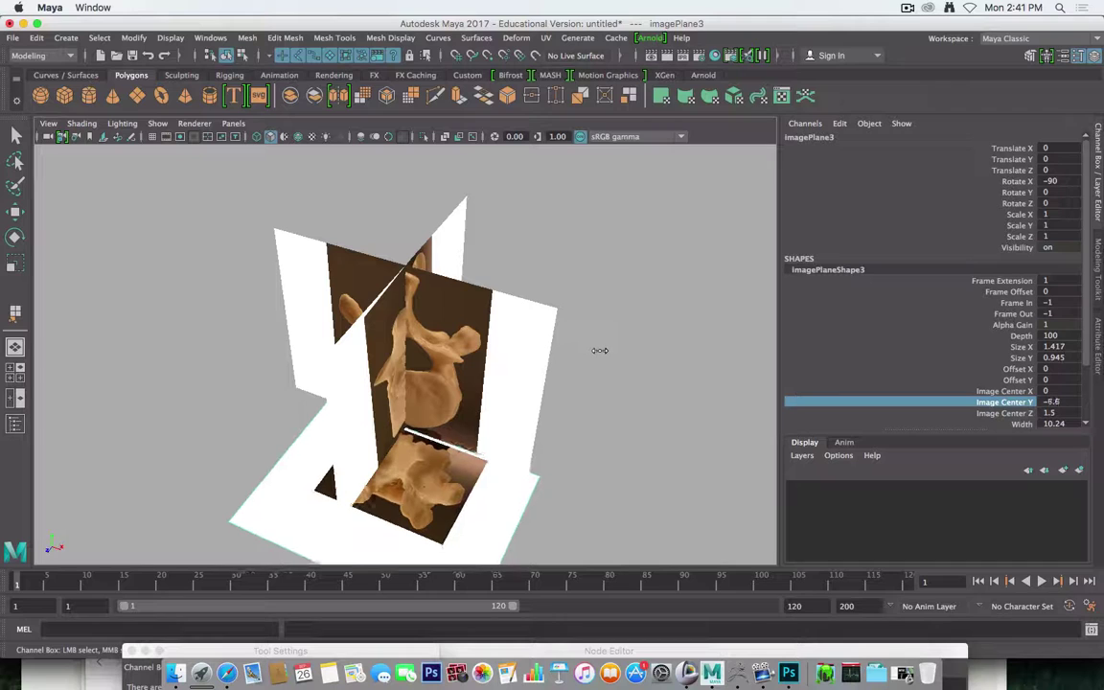
# Step: Push the front-view image plane back behind the origin by setting its Image Center Z to -5.9
pyautogui.keyDown('alt'); pyautogui.moveTo(590, 355); pyautogui.dragTo(537, 298); pyautogui.keyUp('alt')
pyautogui.click(503, 369)
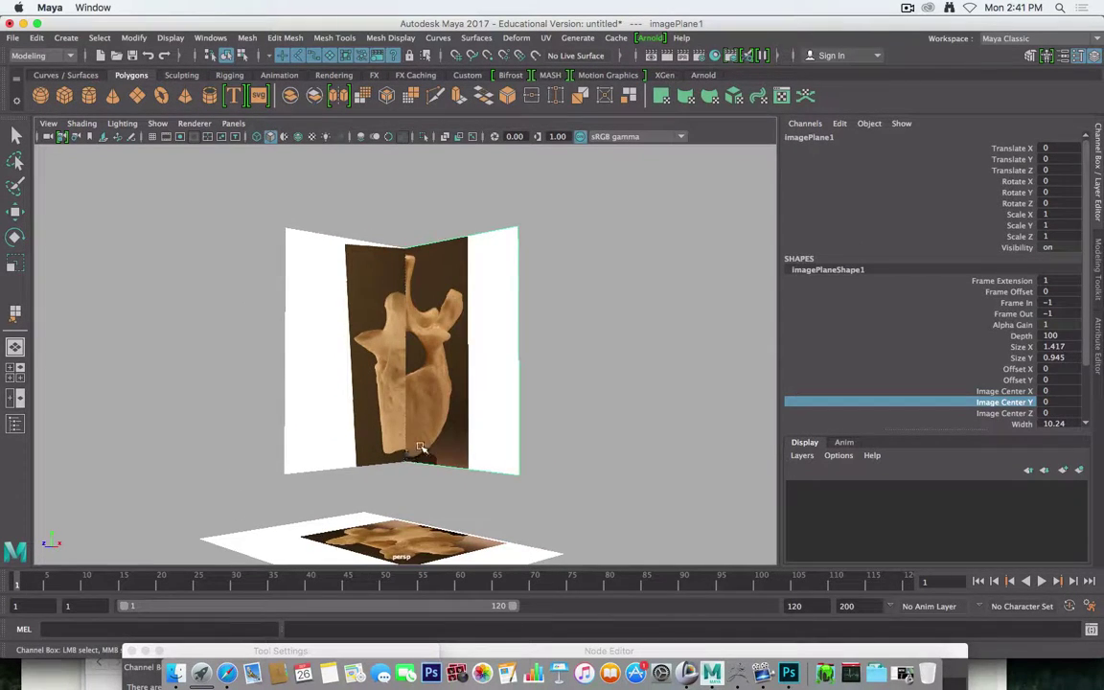
pyautogui.keyDown('alt'); pyautogui.moveTo(382, 403); pyautogui.dragTo(337, 412); pyautogui.keyUp('alt')
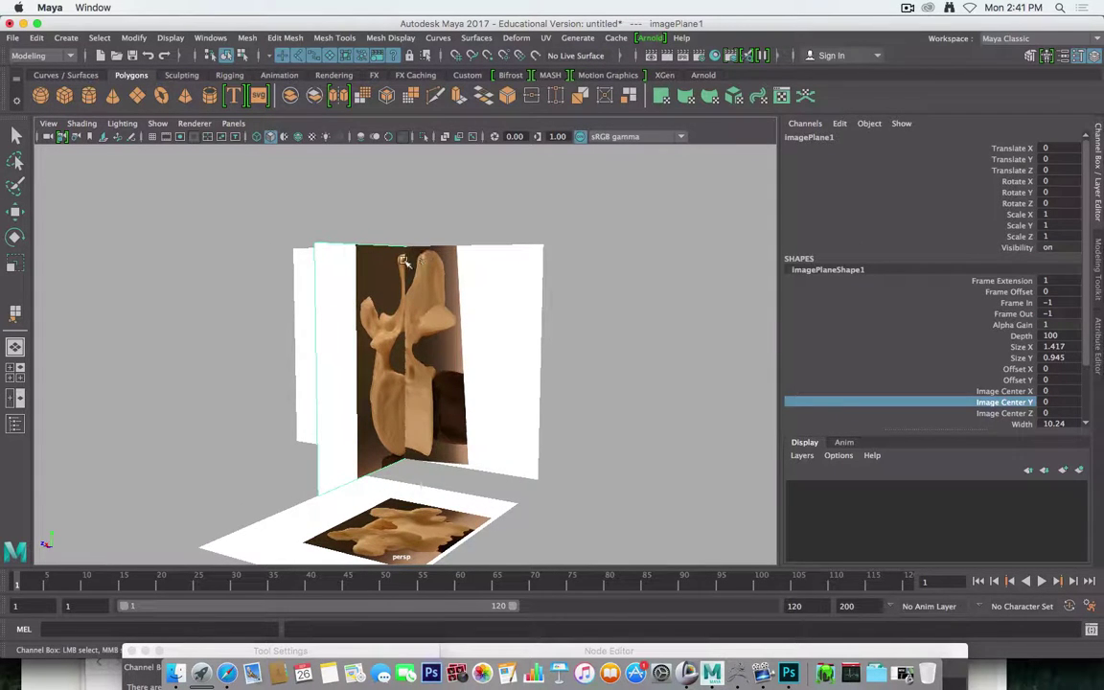
pyautogui.keyDown('alt'); pyautogui.moveTo(404, 261); pyautogui.dragTo(500, 263); pyautogui.keyUp('alt')
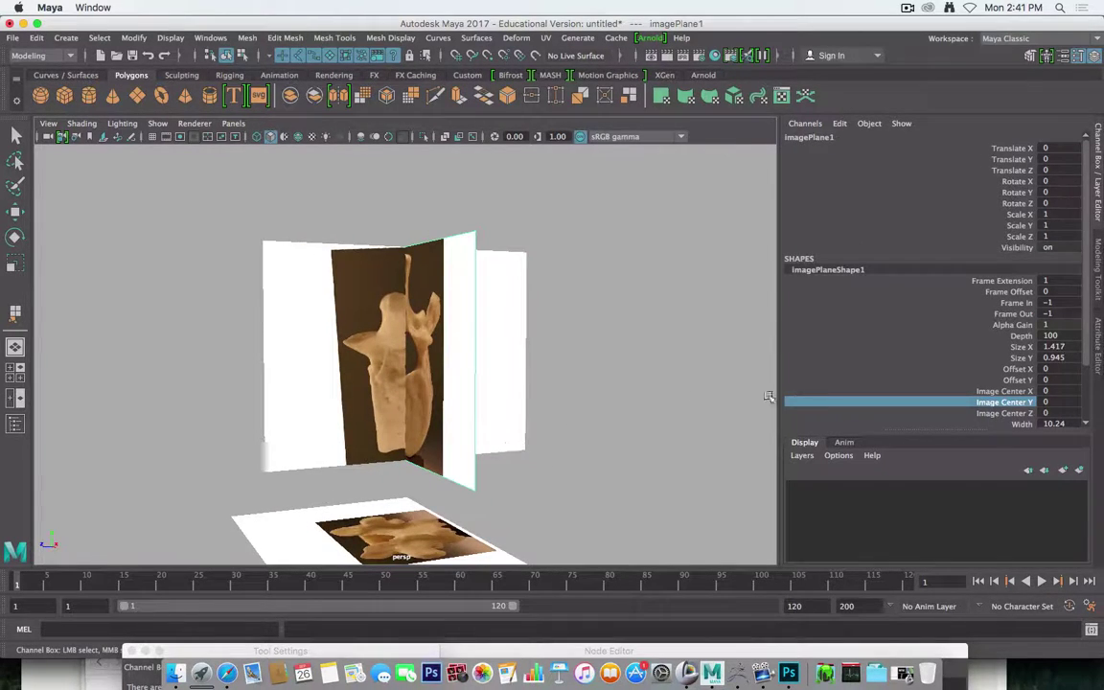
pyautogui.click(1026, 413)
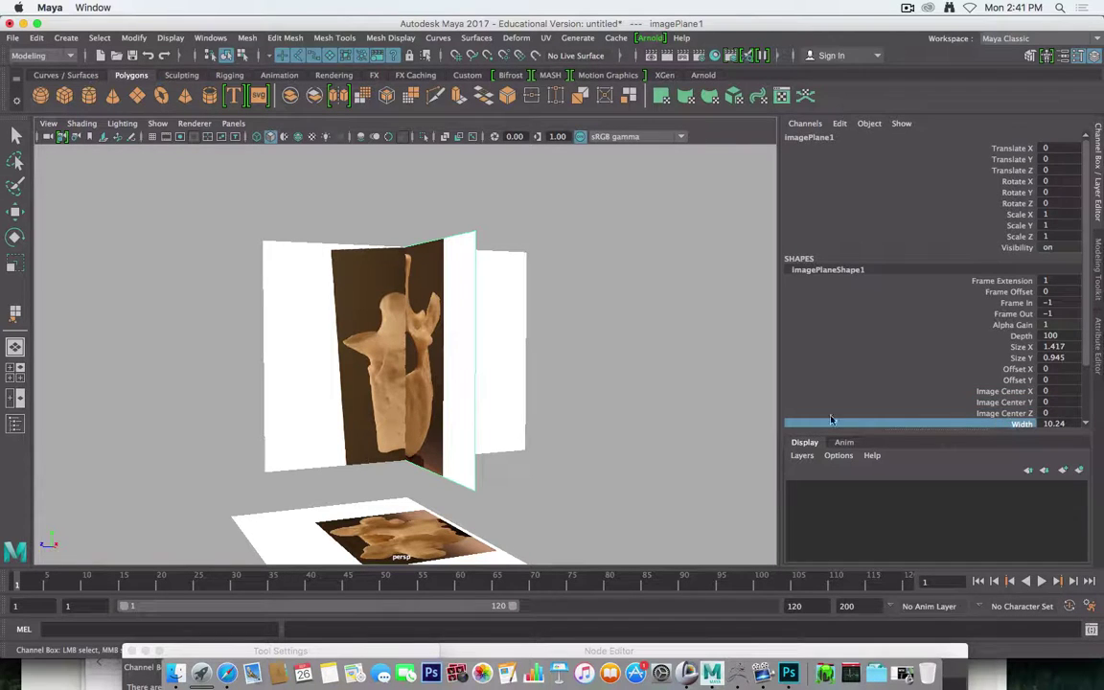
pyautogui.moveTo(741, 378); pyautogui.dragTo(652, 364, button='middle')
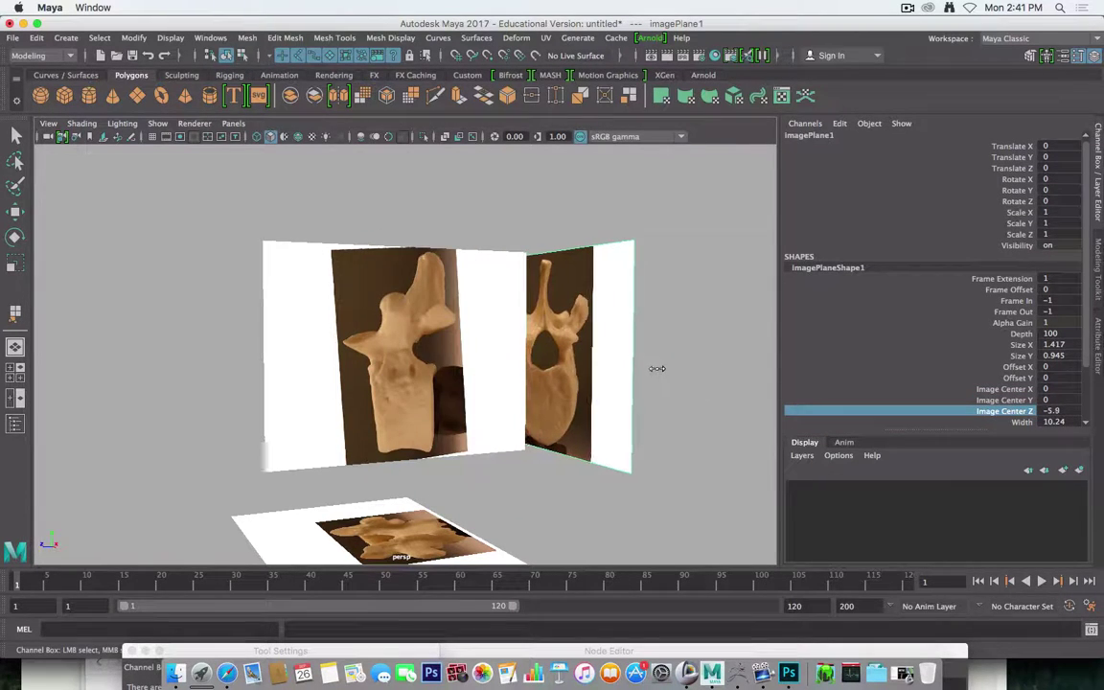
# Step: Shift the side-view image plane away from the origin by setting its Image Center X to -5.8
pyautogui.keyDown('alt'); pyautogui.moveTo(624, 385); pyautogui.dragTo(565, 422); pyautogui.keyUp('alt')
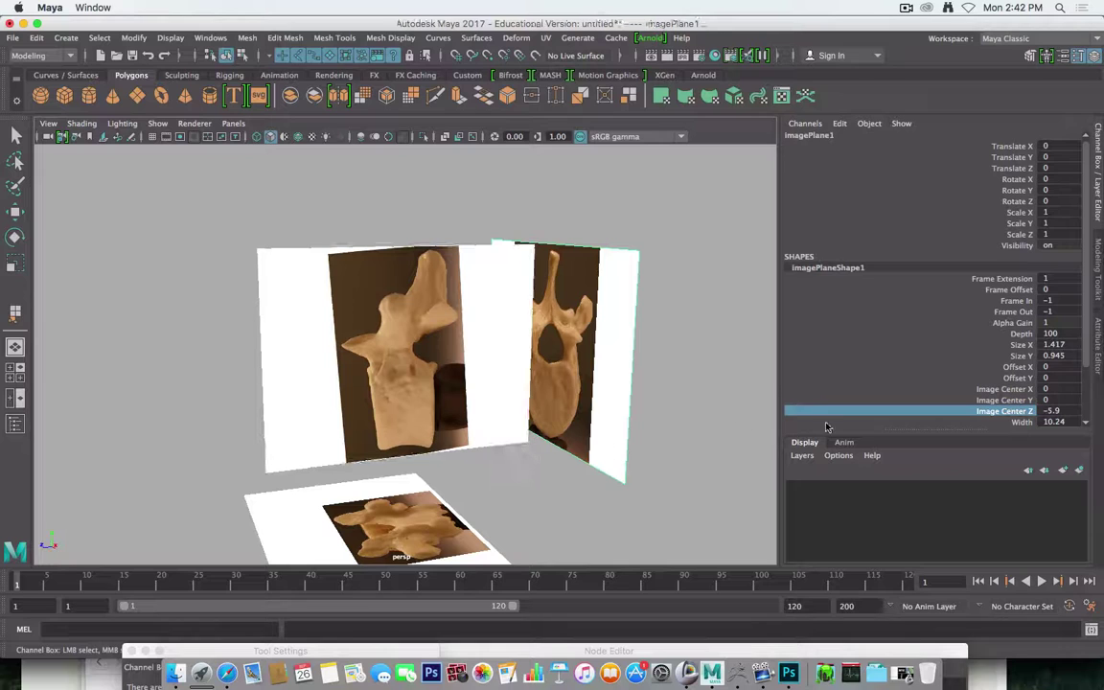
pyautogui.click(493, 446)
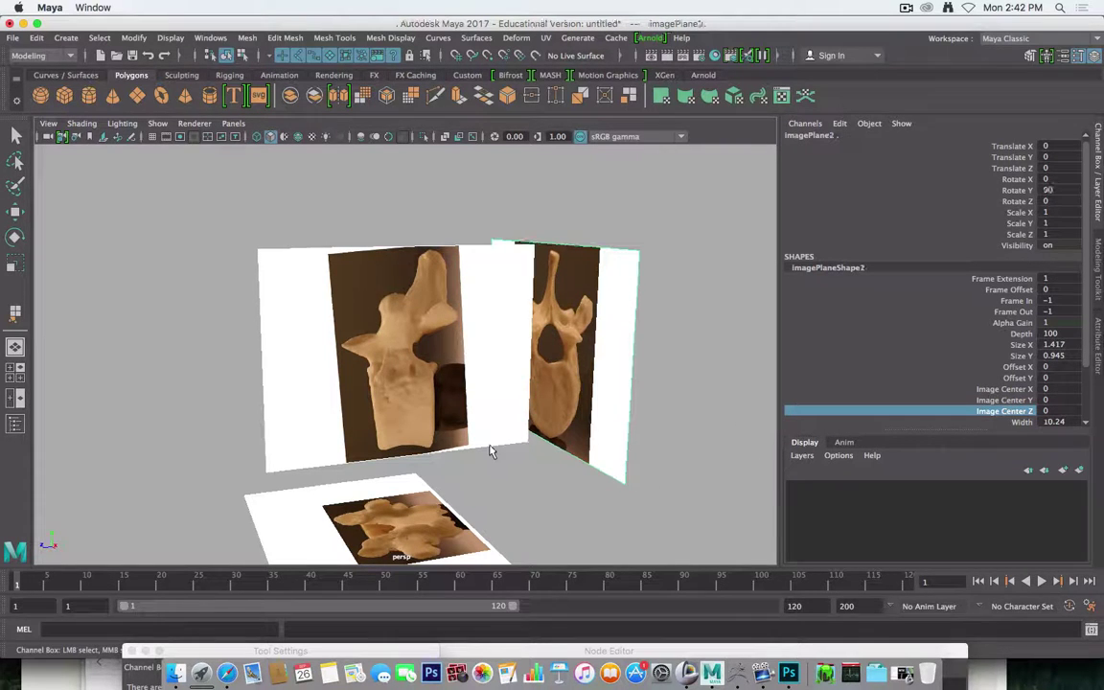
pyautogui.click(1004, 389)
pyautogui.moveTo(738, 427); pyautogui.dragTo(653, 436, button='middle')
pyautogui.keyDown('alt'); pyautogui.moveTo(653, 436); pyautogui.dragTo(514, 431); pyautogui.keyUp('alt')
# Step: Return to the four-view layout and hide the grid in the top view
pyautogui.press('space')
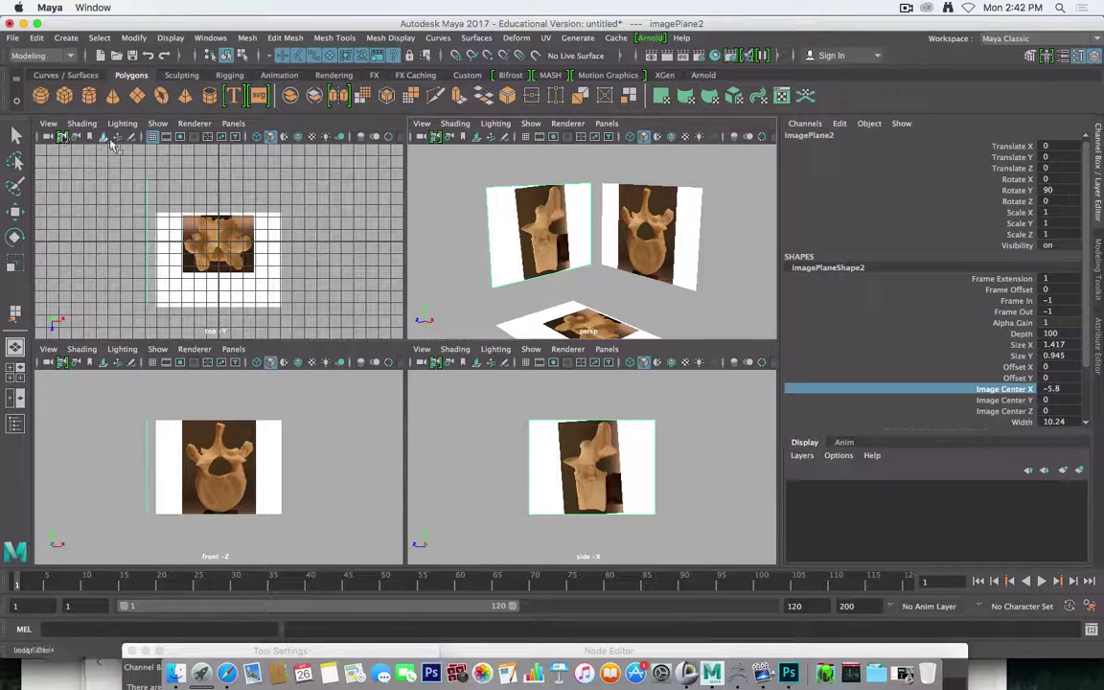
pyautogui.click(150, 137)
pyautogui.keyDown('alt'); pyautogui.moveTo(450, 244); pyautogui.dragTo(604, 226); pyautogui.keyUp('alt')
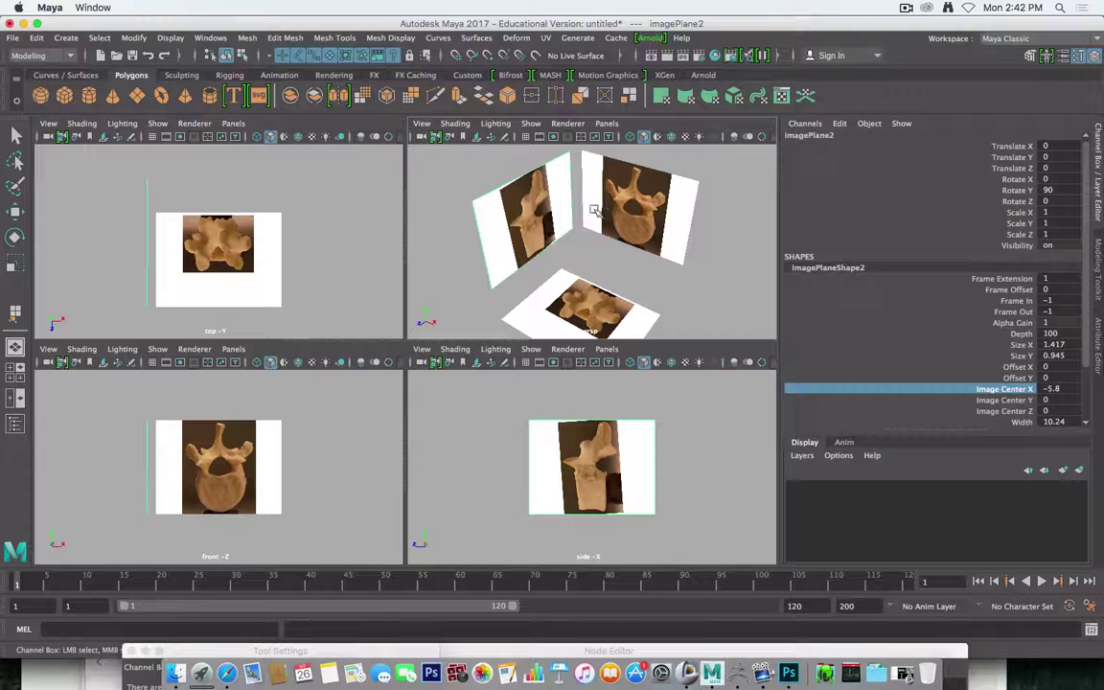
pyautogui.keyDown('alt'); pyautogui.moveTo(526, 235); pyautogui.dragTo(560, 246); pyautogui.keyUp('alt')
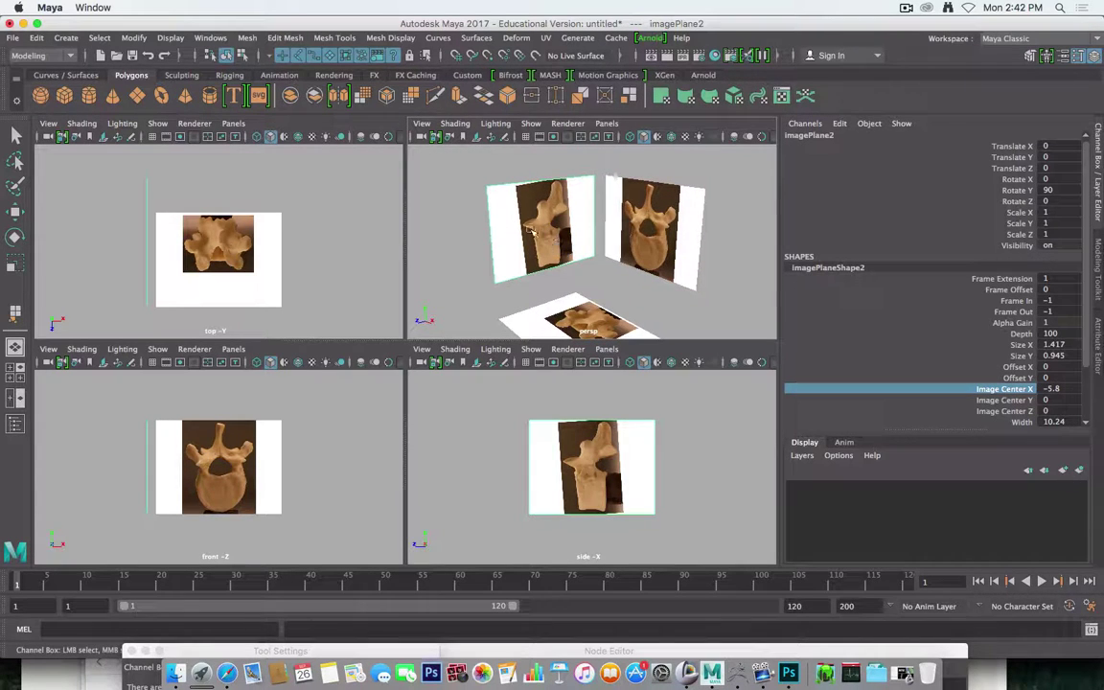
# Step: Create a polygon plane at the origin in the perspective view and scale it uniformly to about 28 as an alignment guide
pyautogui.press('space')
pyautogui.keyDown('alt'); pyautogui.moveTo(368, 325); pyautogui.dragTo(480, 327, button='right'); pyautogui.keyUp('alt')
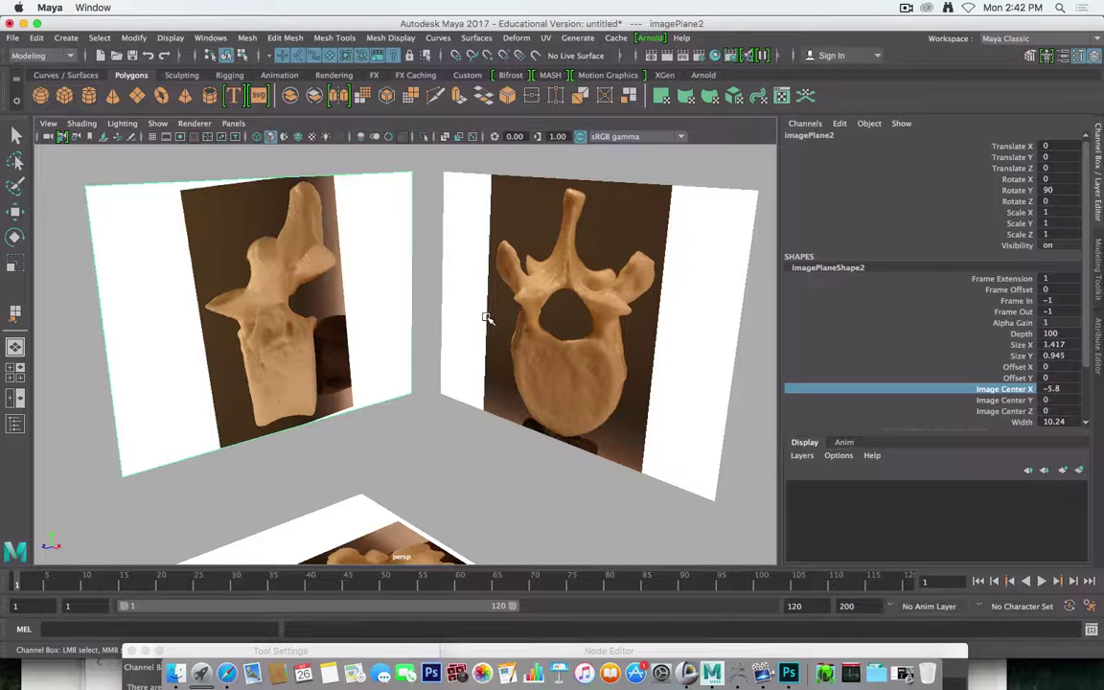
pyautogui.keyDown('alt'); pyautogui.moveTo(503, 310); pyautogui.dragTo(443, 301, button='right'); pyautogui.keyUp('alt')
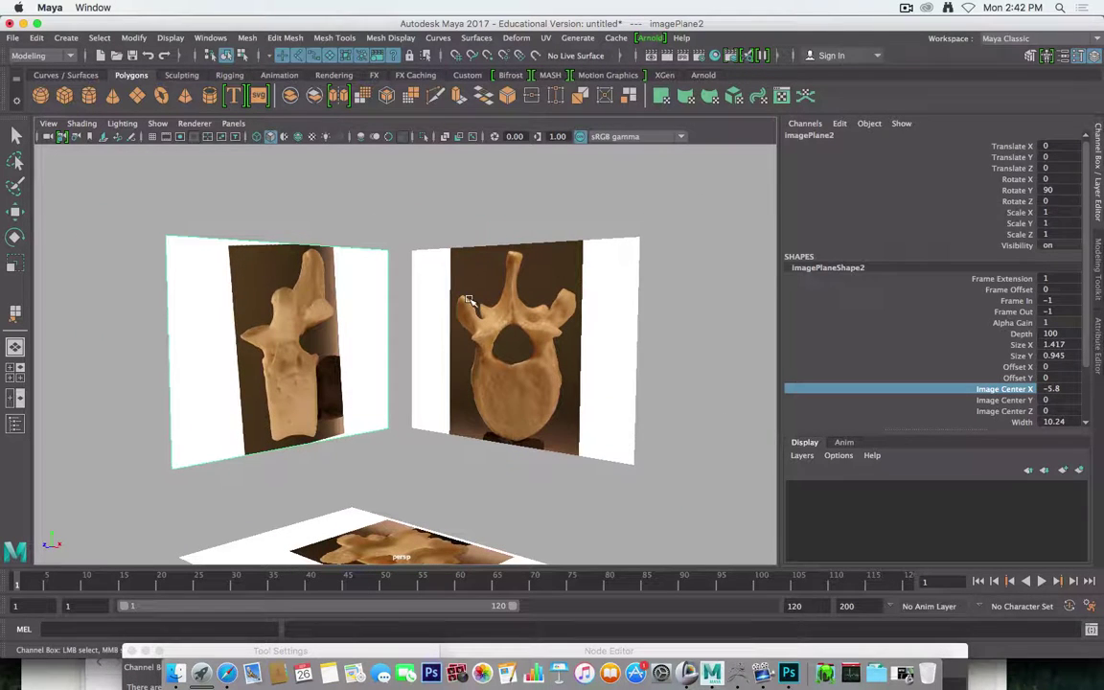
pyautogui.click(137, 96)
pyautogui.keyDown('alt'); pyautogui.moveTo(287, 249); pyautogui.dragTo(288, 290); pyautogui.keyUp('alt')
pyautogui.press('r')
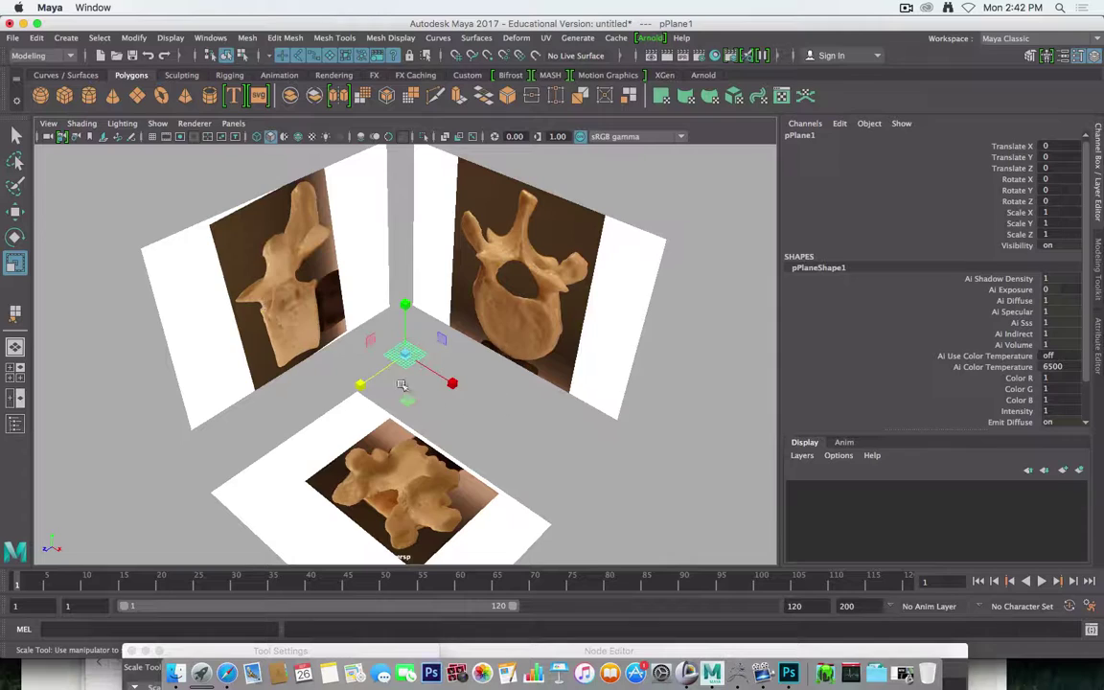
pyautogui.moveTo(403, 357); pyautogui.dragTo(994, 338)
pyautogui.keyDown('alt'); pyautogui.moveTo(644, 356); pyautogui.dragTo(584, 301); pyautogui.keyUp('alt')
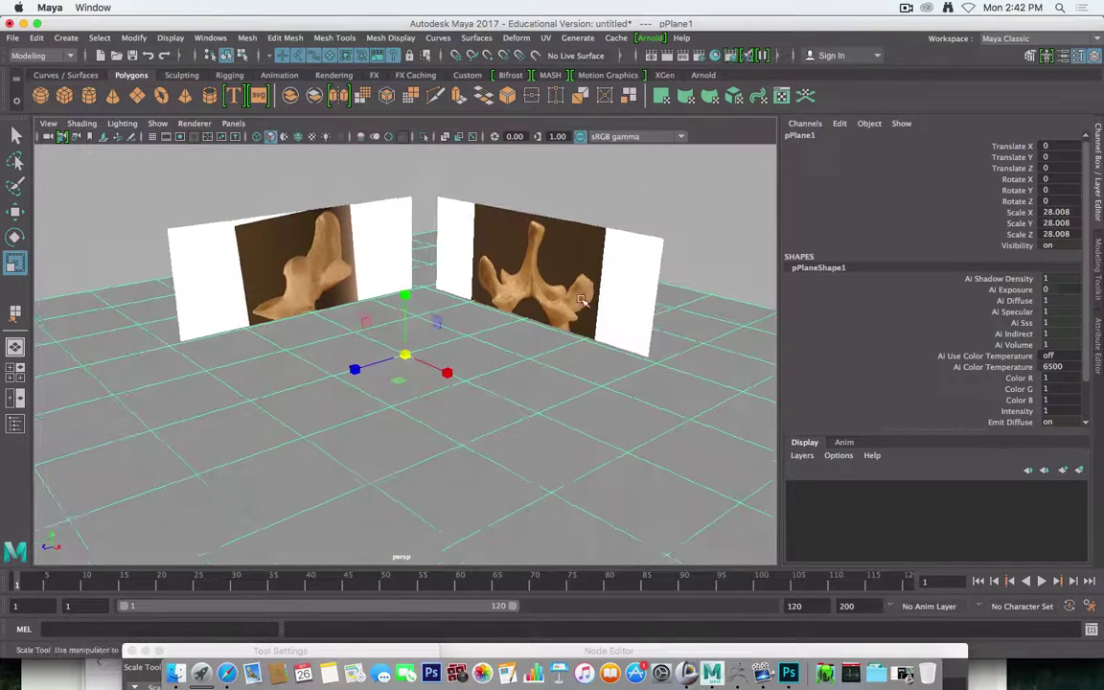
# Step: Raise the guide plane to about 3.6 in Y, near the upper edges of the two upright images
pyautogui.press('w')
pyautogui.moveTo(412, 297); pyautogui.dragTo(428, 180)
pyautogui.keyDown('alt'); pyautogui.moveTo(292, 187); pyautogui.dragTo(263, 207); pyautogui.keyUp('alt')
# Step: Lower the side-view image plane slightly by setting its Image Center Y to -0.1
pyautogui.click(262, 233)
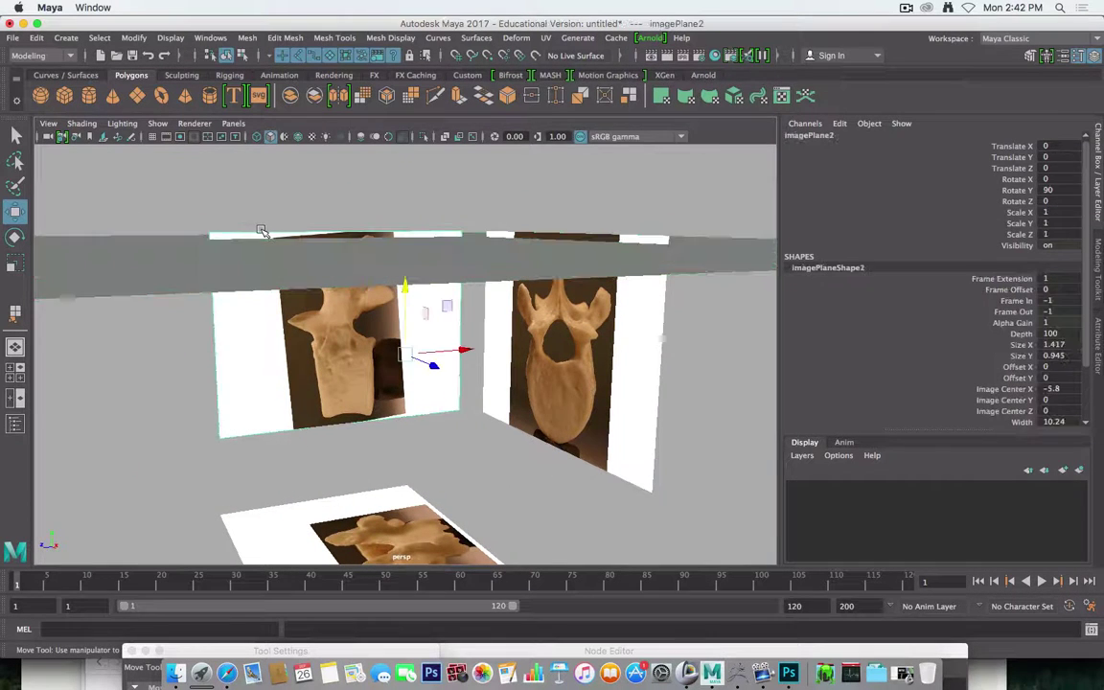
pyautogui.click(1003, 400)
pyautogui.moveTo(623, 359); pyautogui.dragTo(642, 360, button='middle')
pyautogui.keyDown('alt'); pyautogui.moveTo(644, 361); pyautogui.dragTo(602, 335); pyautogui.keyUp('alt')
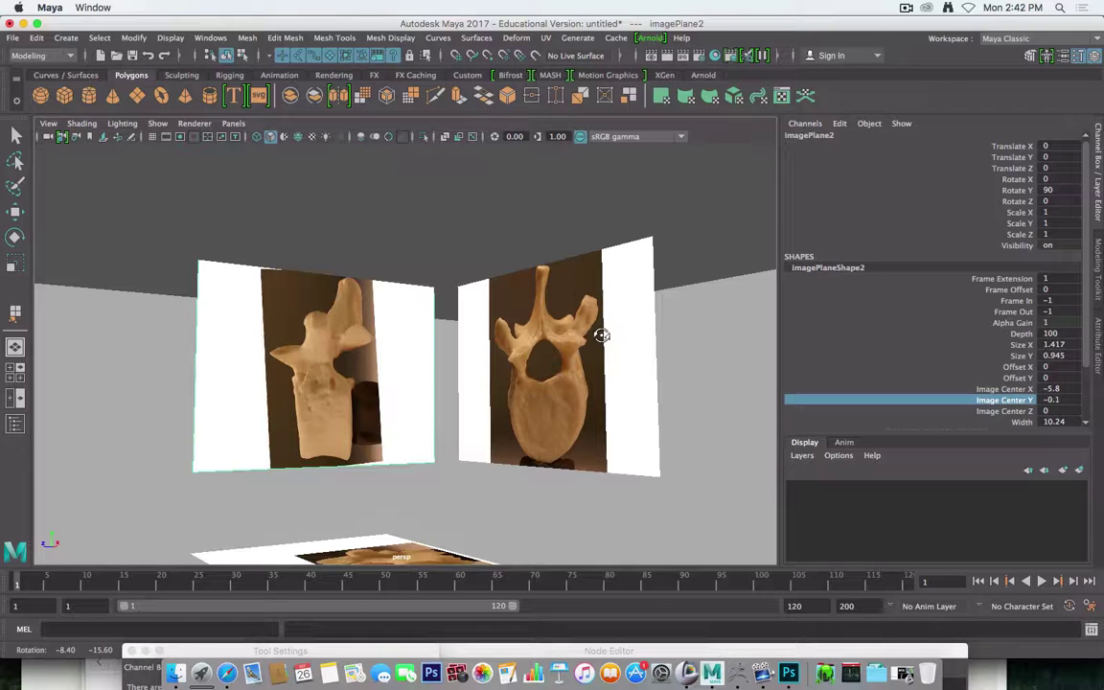
# Step: Lower the guide plane to about -3.6 in Y to compare the lower edges of the two upright images
pyautogui.keyDown('alt'); pyautogui.moveTo(449, 316); pyautogui.dragTo(586, 354); pyautogui.keyUp('alt')
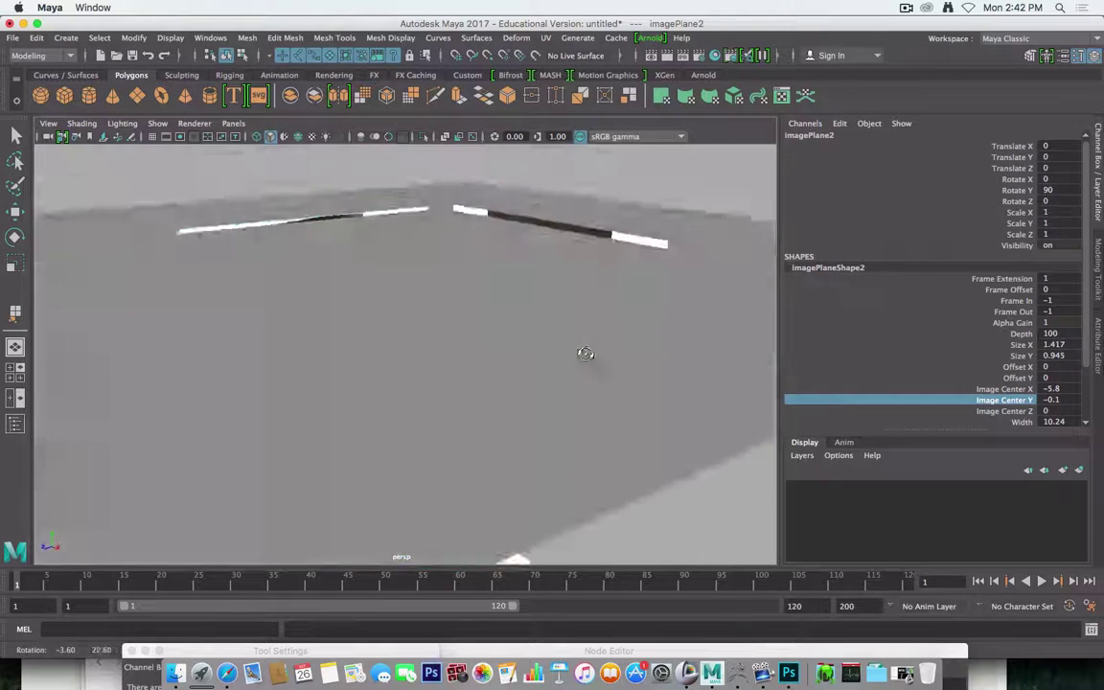
pyautogui.keyDown('alt'); pyautogui.moveTo(586, 353); pyautogui.dragTo(399, 342, button='right'); pyautogui.keyUp('alt')
pyautogui.keyDown('alt'); pyautogui.moveTo(399, 342); pyautogui.dragTo(585, 332); pyautogui.keyUp('alt')
pyautogui.click(648, 355)
pyautogui.keyDown('alt'); pyautogui.moveTo(653, 362); pyautogui.dragTo(630, 305); pyautogui.keyUp('alt')
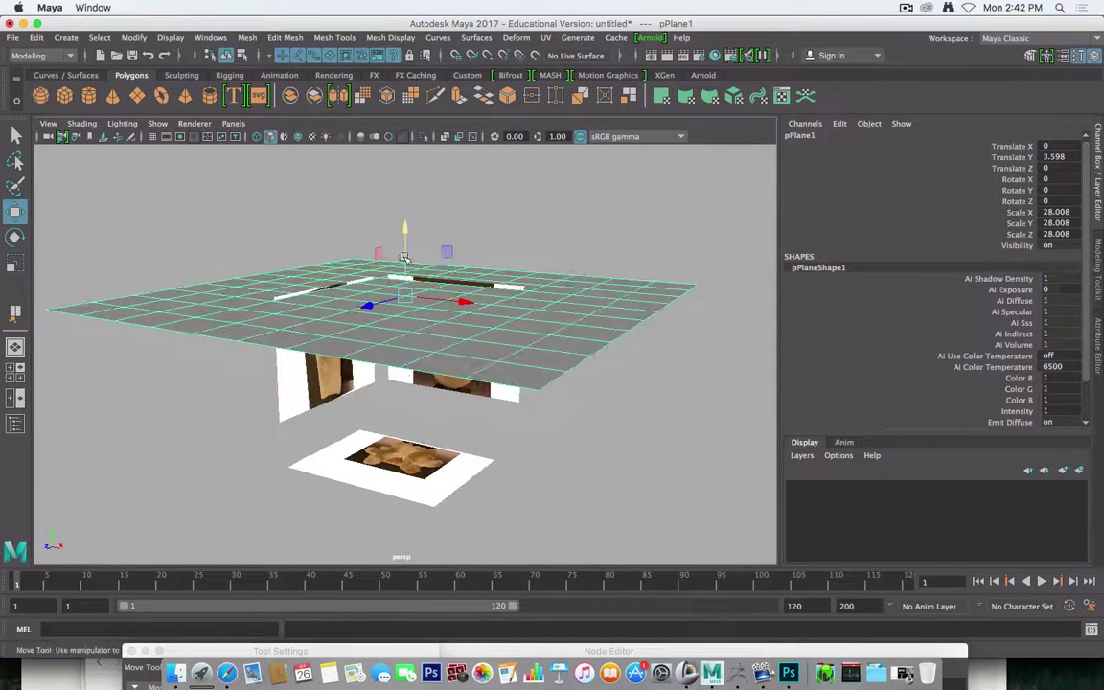
pyautogui.moveTo(404, 258); pyautogui.dragTo(421, 347)
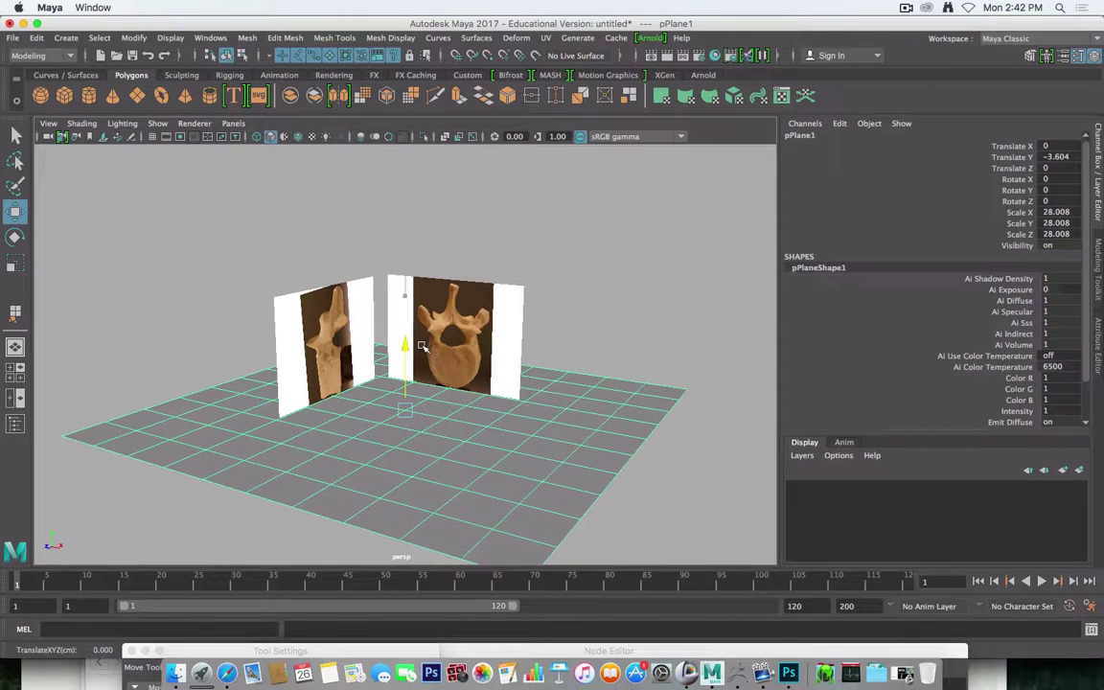
pyautogui.keyDown('alt'); pyautogui.moveTo(484, 470); pyautogui.dragTo(542, 436); pyautogui.keyUp('alt')
pyautogui.keyDown('alt'); pyautogui.moveTo(469, 364); pyautogui.dragTo(532, 348, button='right'); pyautogui.keyUp('alt')
pyautogui.keyDown('alt'); pyautogui.moveTo(537, 352); pyautogui.dragTo(504, 323); pyautogui.keyUp('alt')
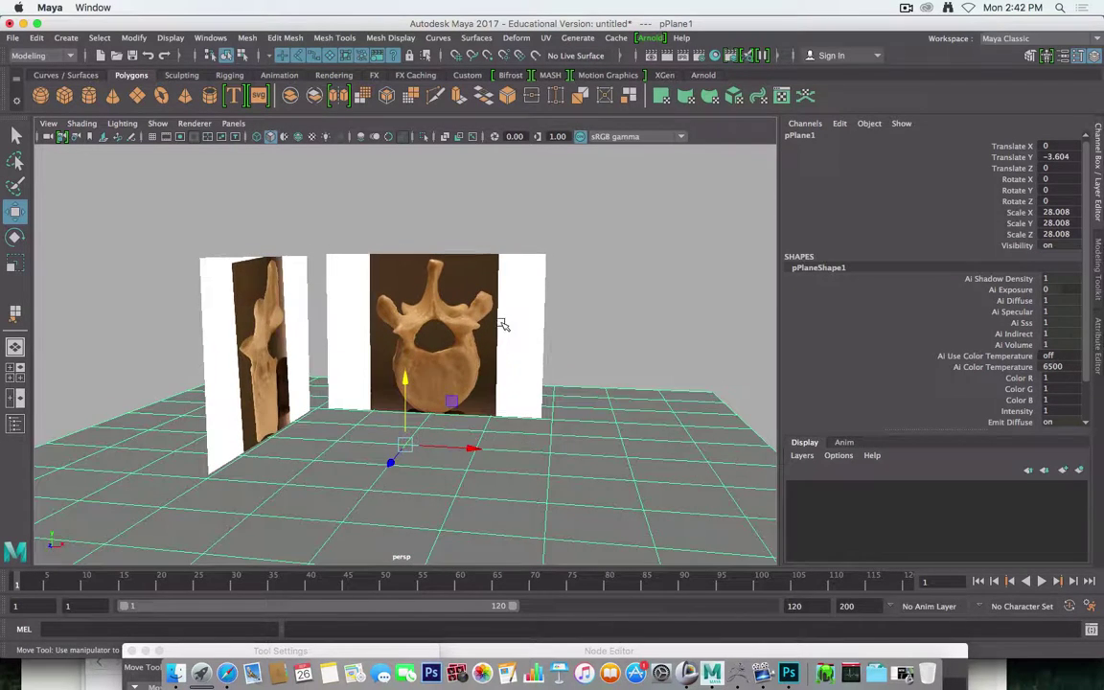
# Step: Scale the front-view image plane uniformly to about 1.147 so its vertebra better matches the side view
pyautogui.click(534, 268)
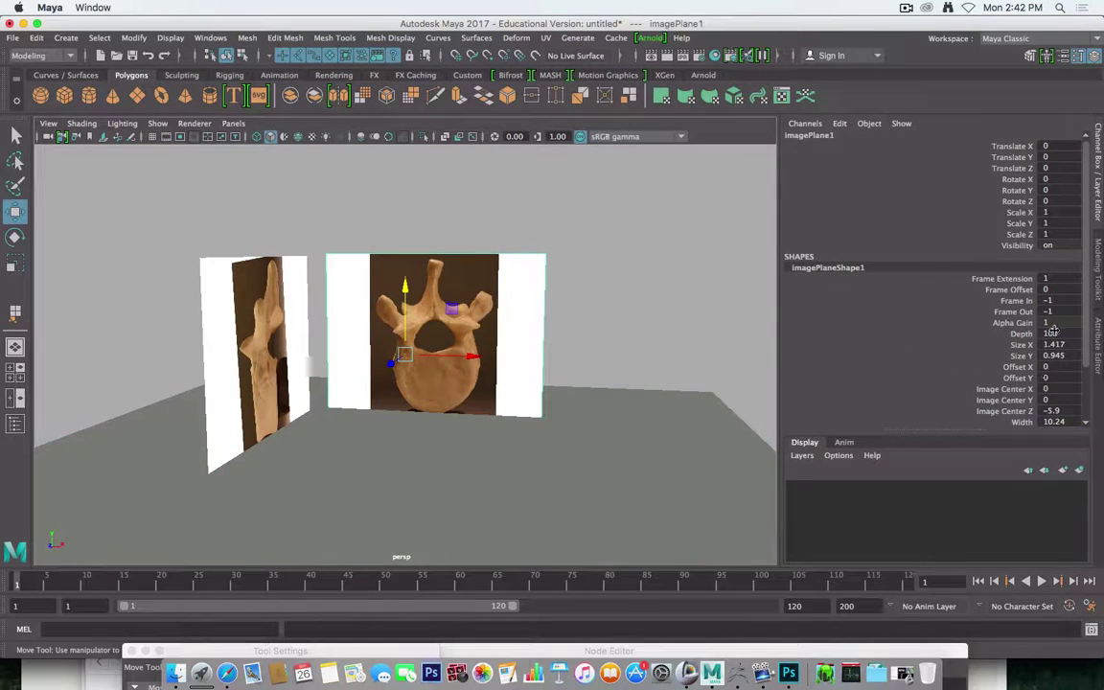
pyautogui.scroll(-3, 1052, 331)
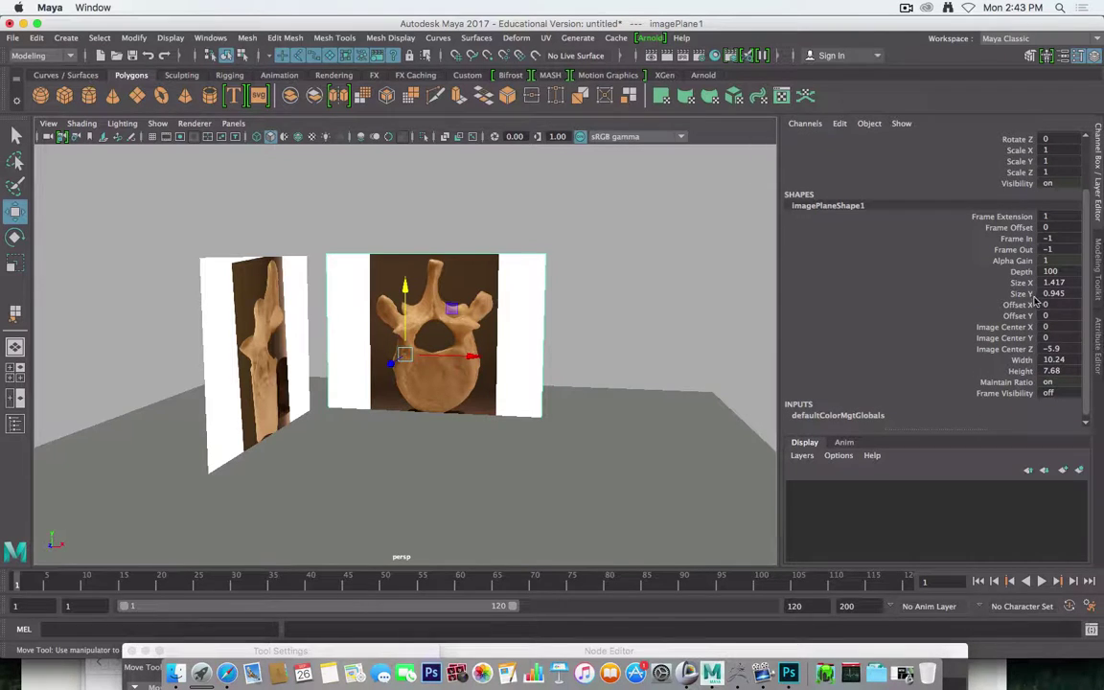
pyautogui.press('r')
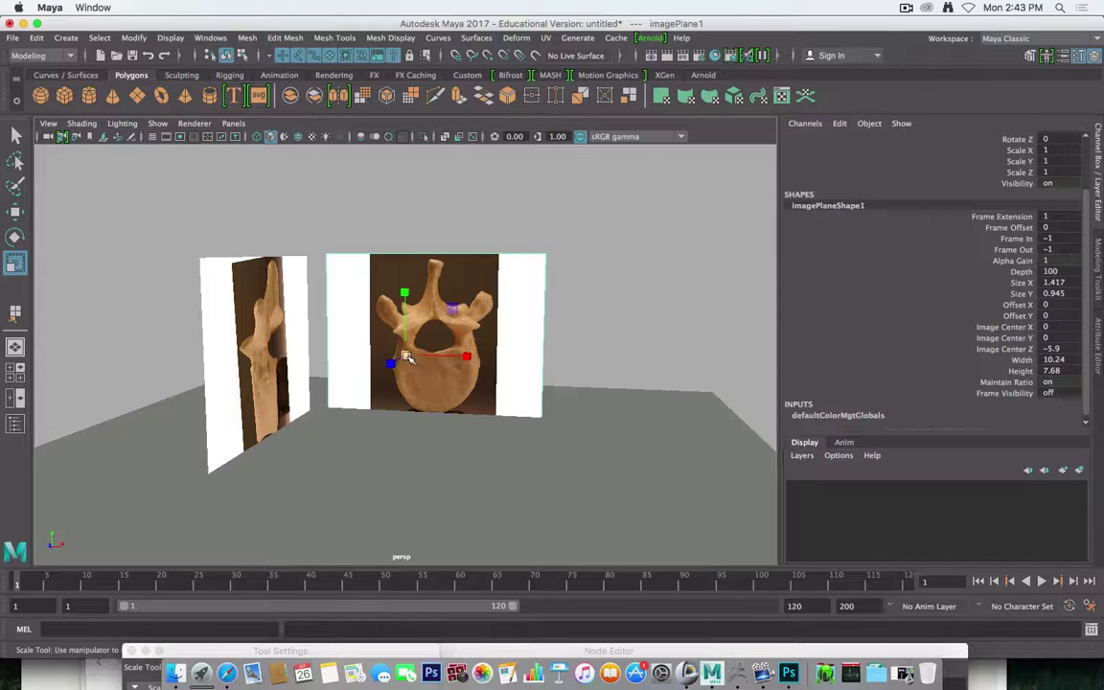
pyautogui.moveTo(406, 356); pyautogui.dragTo(492, 360)
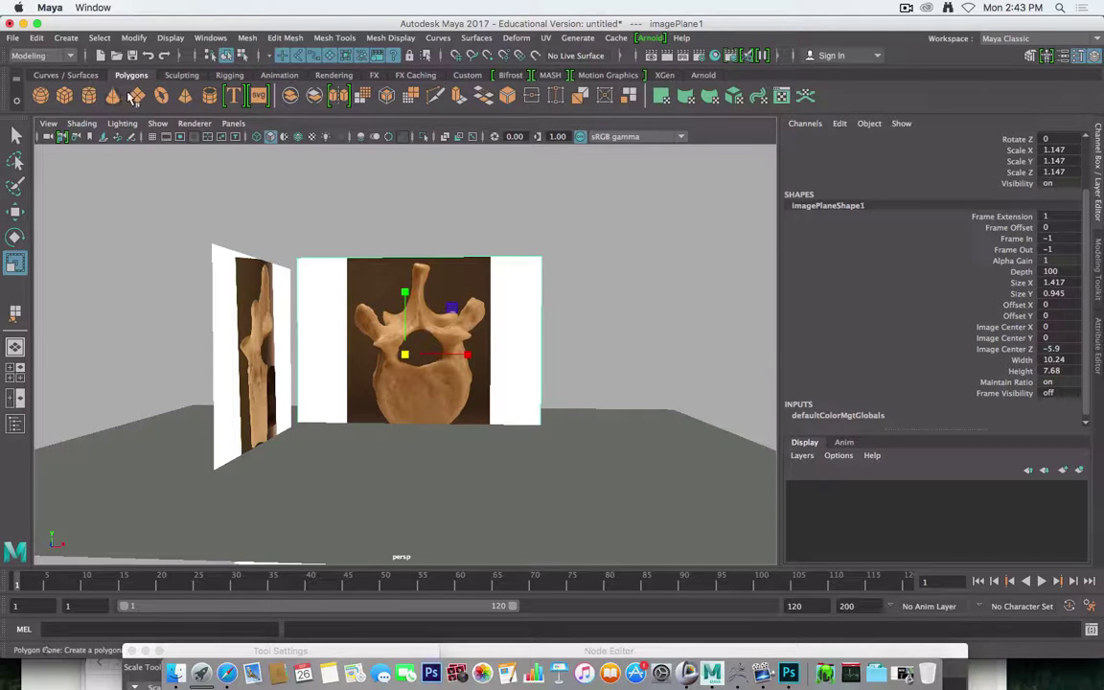
# Step: Create a polygon cube and raise it to the upper edge of the front-view vertebra image
pyautogui.click(64, 95)
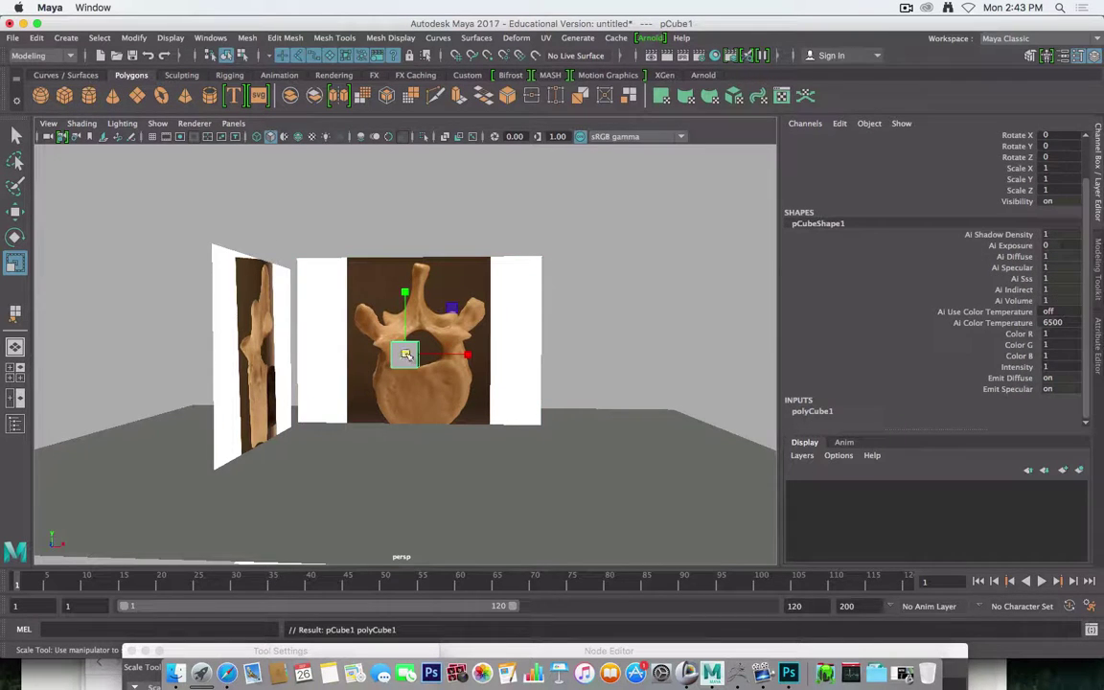
pyautogui.press('w')
pyautogui.press('space')
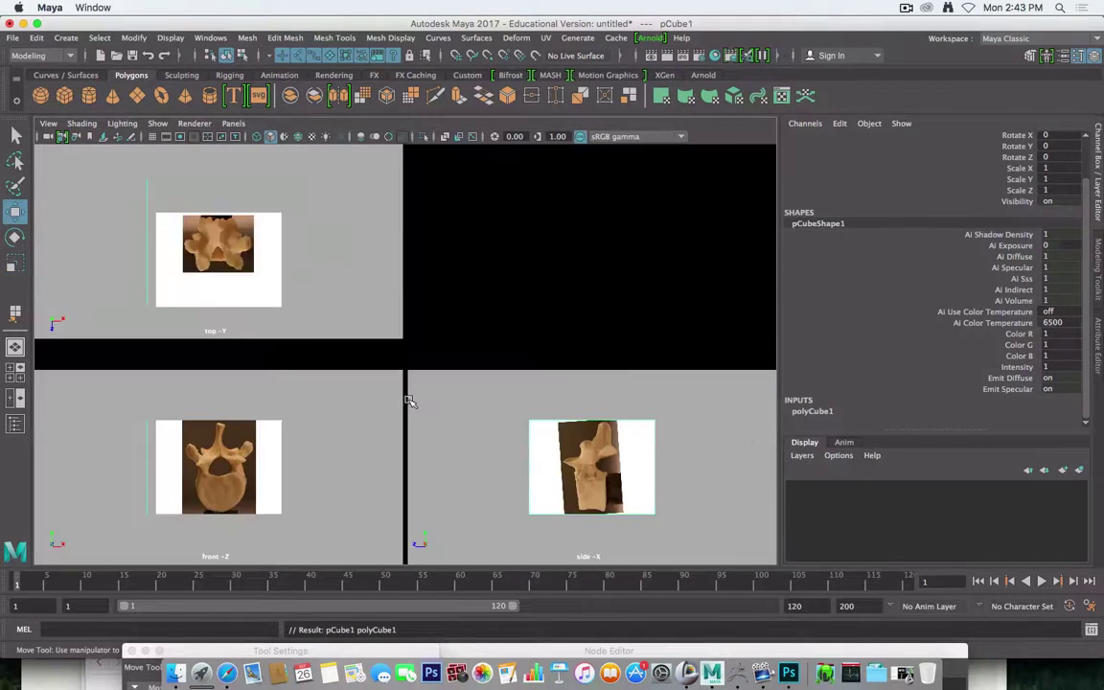
pyautogui.moveTo(219, 439); pyautogui.dragTo(219, 396)
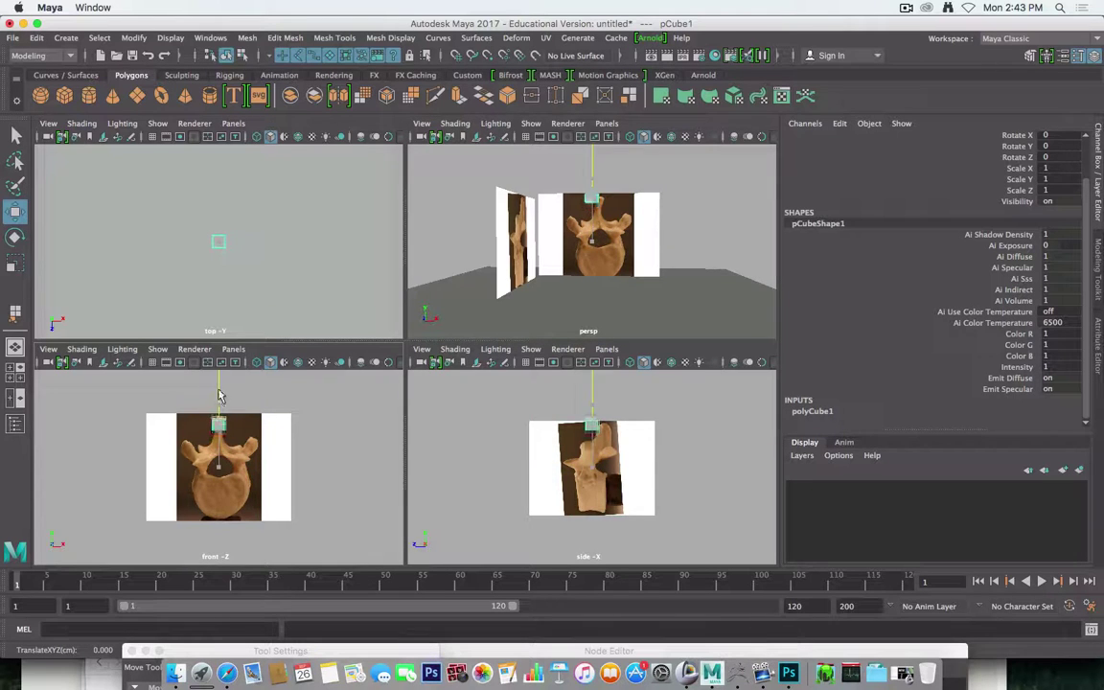
# Step: Align the cube with the tip of the spinous process in the side and front views, at about X 0.169, Y 3.181, Z -0.977
pyautogui.press('space')
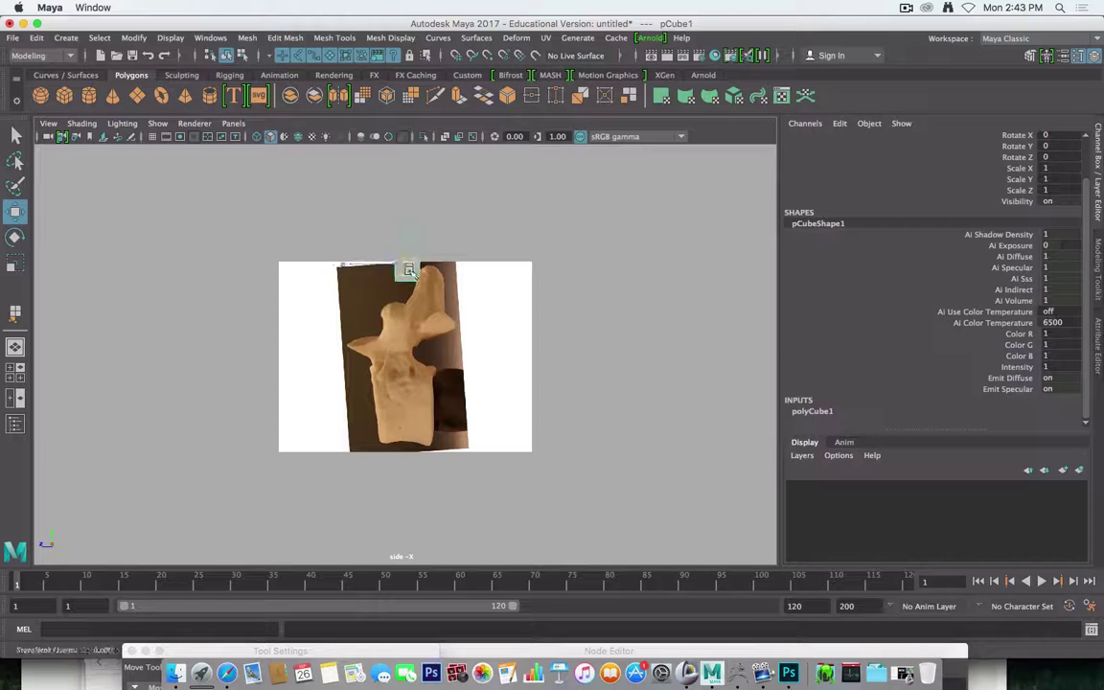
pyautogui.press('space')
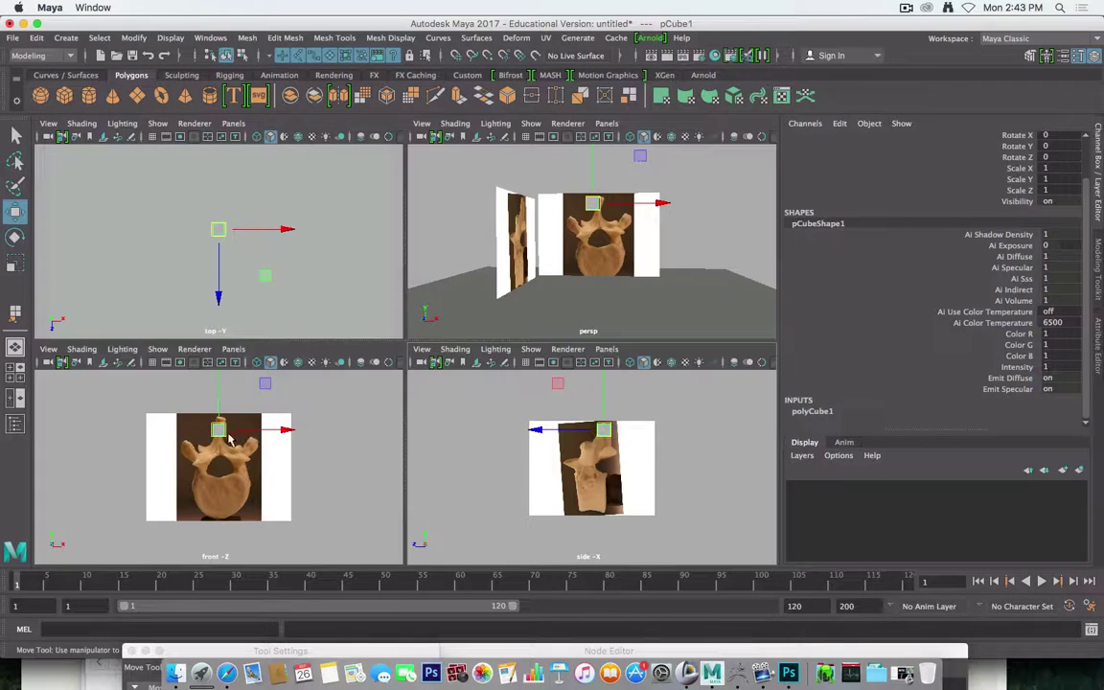
pyautogui.moveTo(220, 430); pyautogui.dragTo(221, 423)
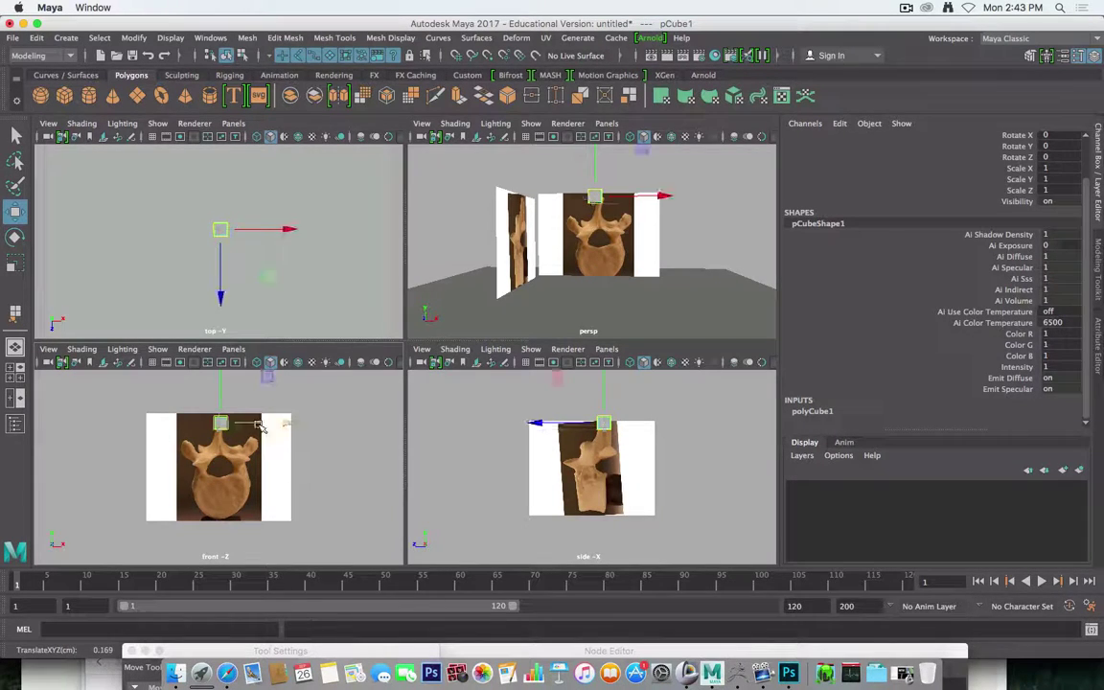
pyautogui.press('space')
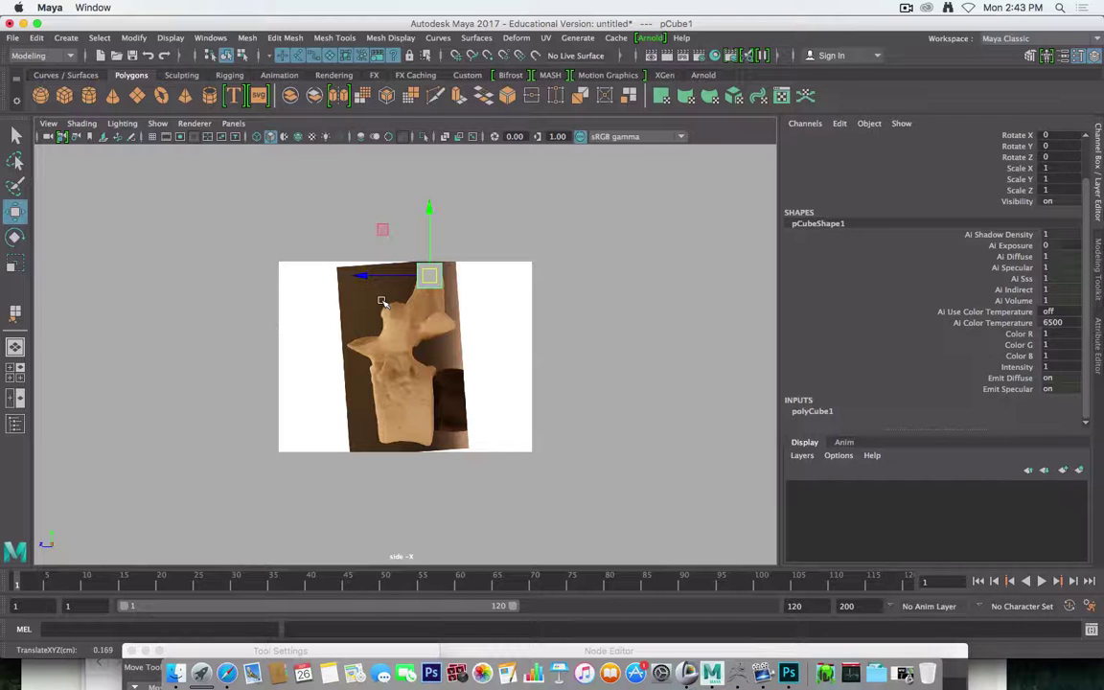
pyautogui.press('space')
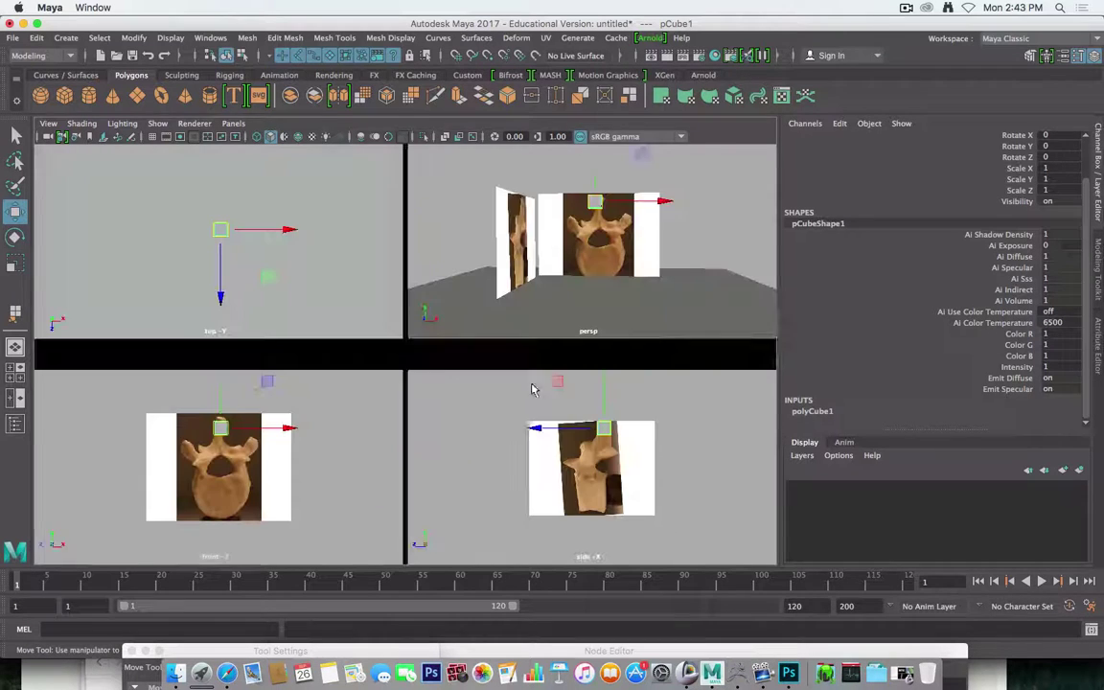
# Step: Delete the large guide plane in the perspective view
pyautogui.keyDown('alt'); pyautogui.moveTo(522, 424); pyautogui.dragTo(537, 412); pyautogui.keyUp('alt')
pyautogui.press('space')
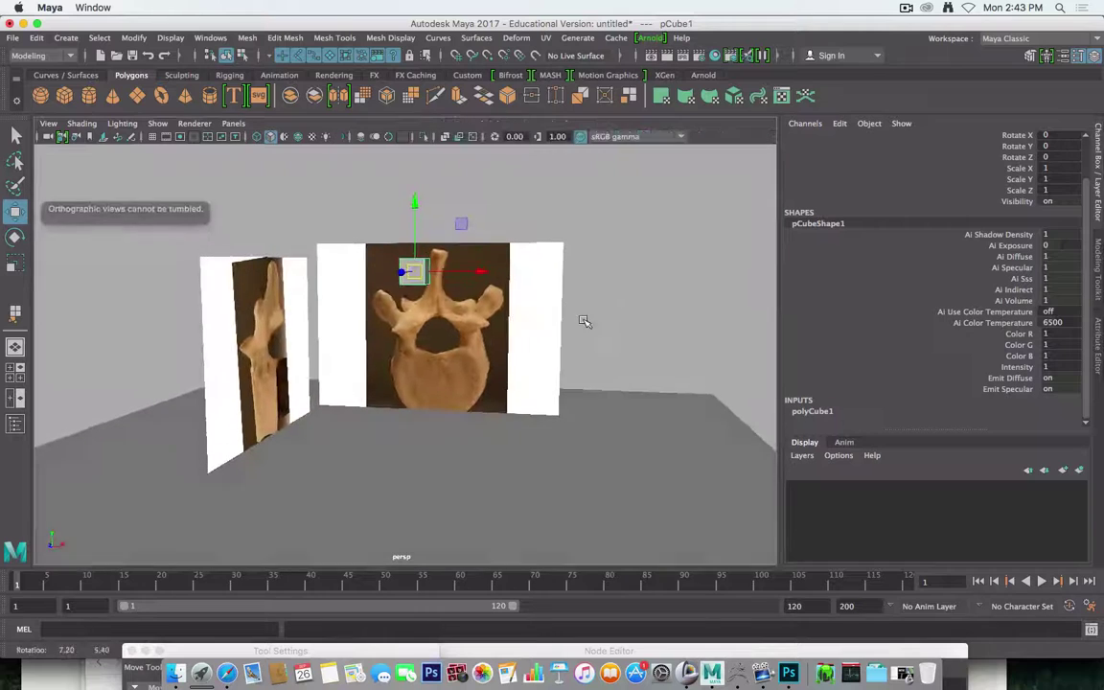
pyautogui.click(682, 384)
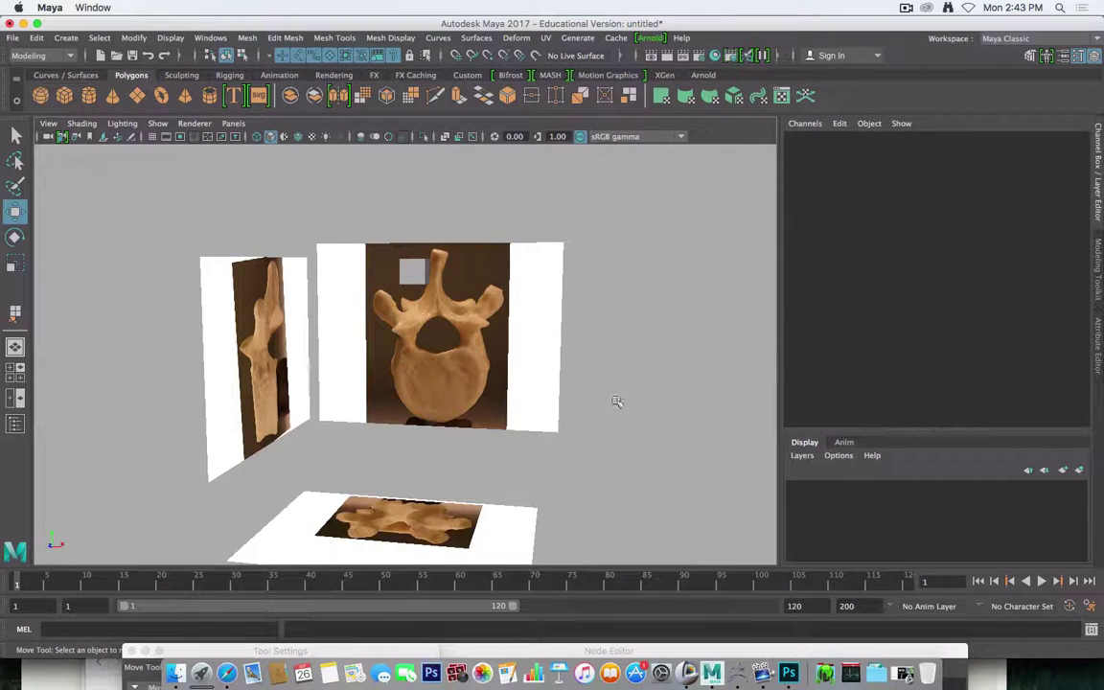
pyautogui.keyDown('alt'); pyautogui.moveTo(613, 402); pyautogui.dragTo(548, 470); pyautogui.keyUp('alt')
# Step: Raise the horizontal image plane by setting its Image Center Y to -3.9
pyautogui.click(525, 537)
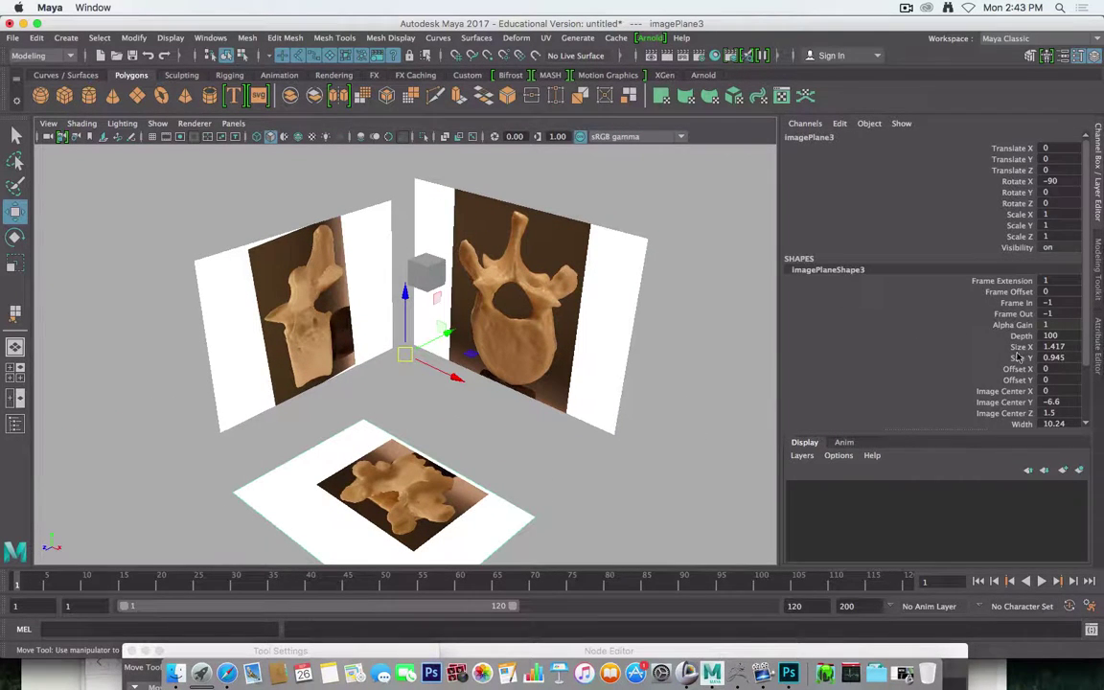
pyautogui.click(1004, 401)
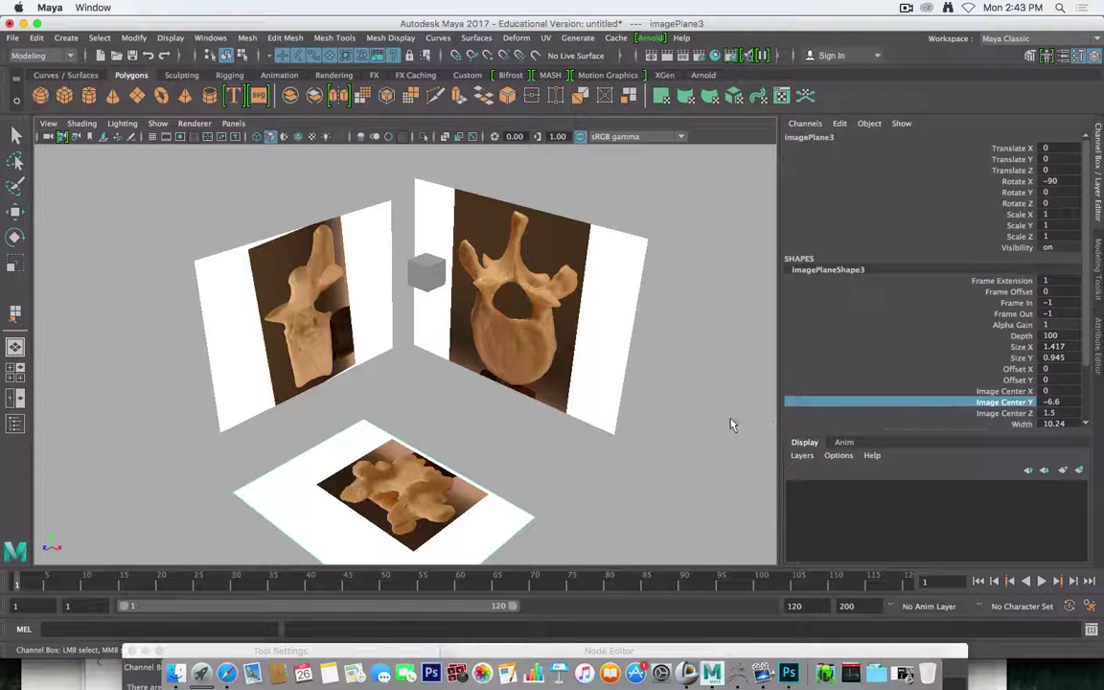
pyautogui.moveTo(732, 424); pyautogui.dragTo(707, 414, button='middle')
pyautogui.keyDown('alt'); pyautogui.moveTo(707, 414); pyautogui.dragTo(594, 357); pyautogui.keyUp('alt')
# Step: Enlarge the cube to about 5.087 in X and Z and stretch it to about 8.252 in Y
pyautogui.click(407, 271)
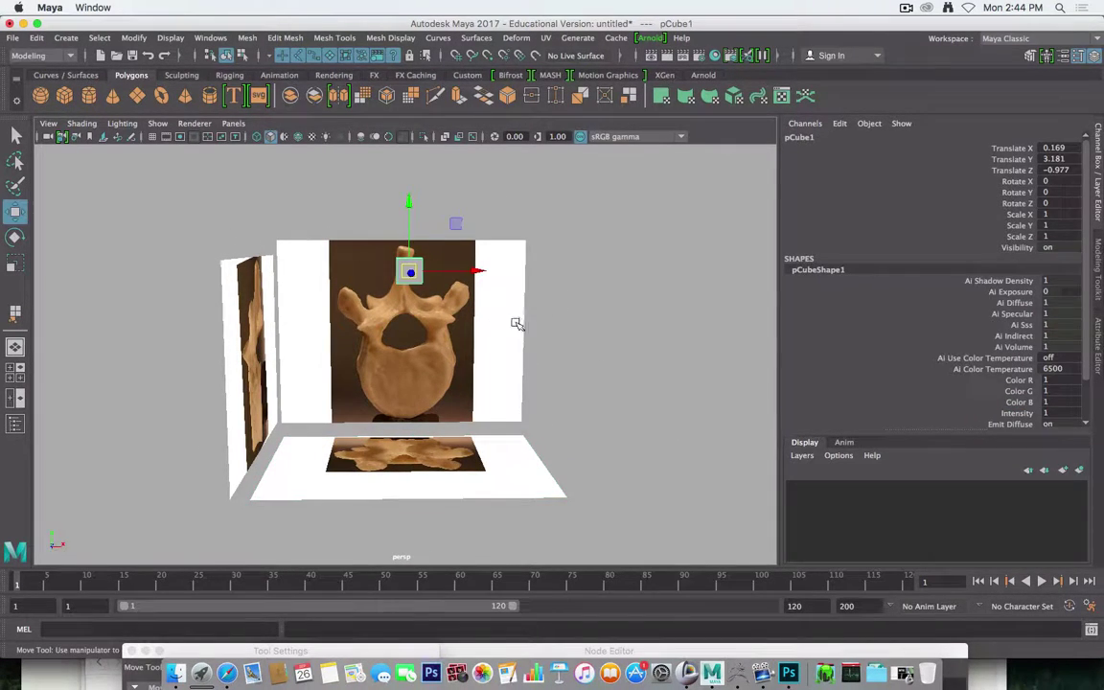
pyautogui.press('space')
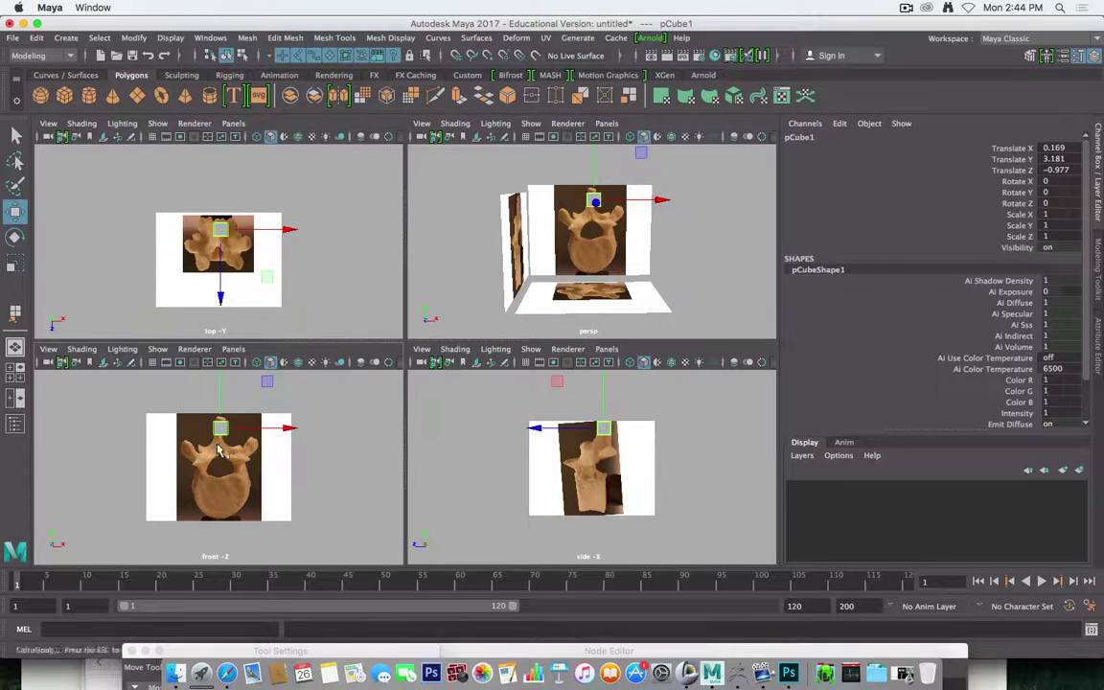
pyautogui.press('r')
pyautogui.moveTo(225, 433); pyautogui.dragTo(265, 421)
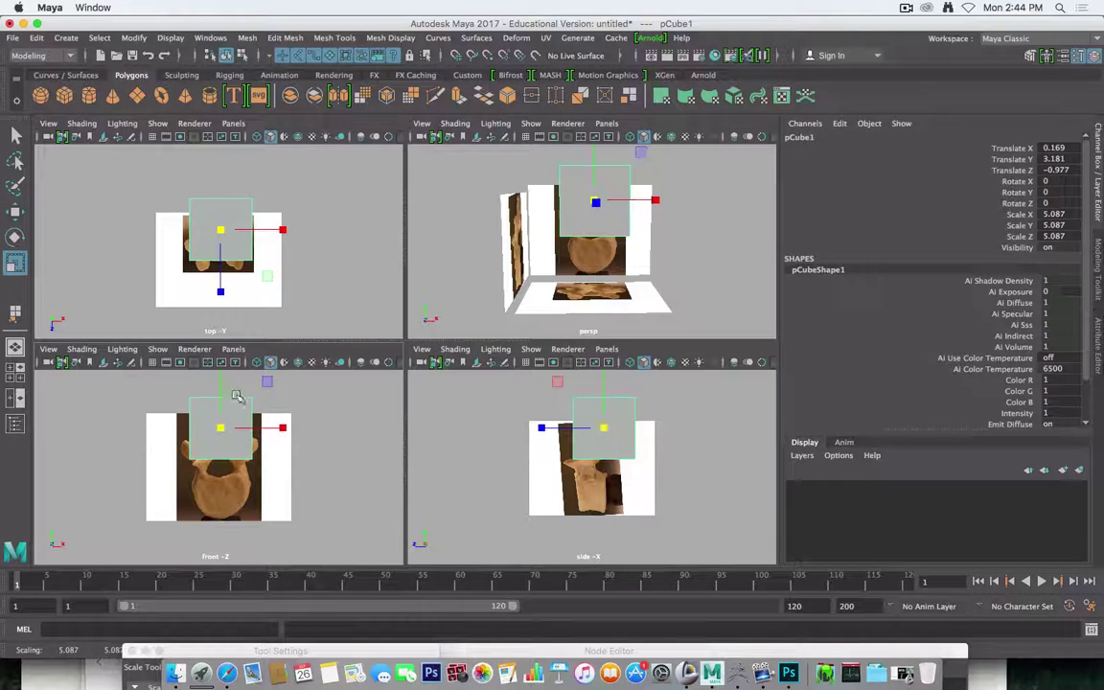
pyautogui.keyDown('alt'); pyautogui.moveTo(257, 401); pyautogui.dragTo(257, 451, button='middle'); pyautogui.keyUp('alt')
pyautogui.moveTo(221, 417); pyautogui.dragTo(221, 383)
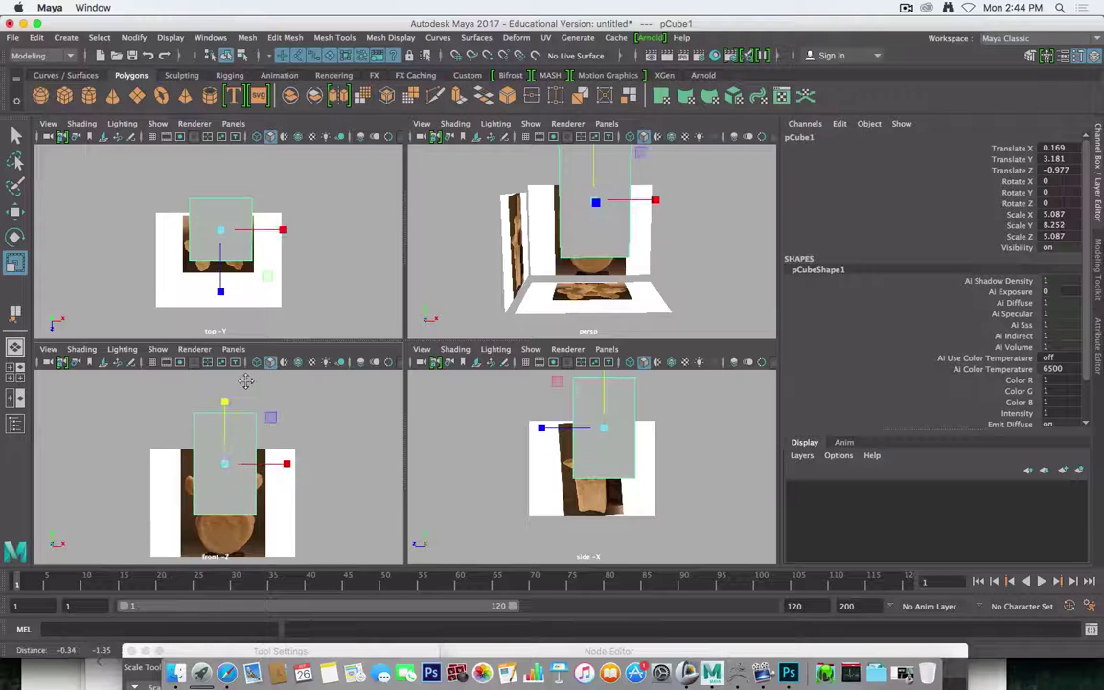
# Step: Lower the stretched cube over the vertebra in the front view, to about -0.302 in Y
pyautogui.keyDown('alt'); pyautogui.moveTo(239, 403); pyautogui.dragTo(244, 364, button='middle'); pyautogui.keyUp('alt')
pyautogui.press('w')
pyautogui.moveTo(226, 394); pyautogui.dragTo(229, 439)
pyautogui.press('space')
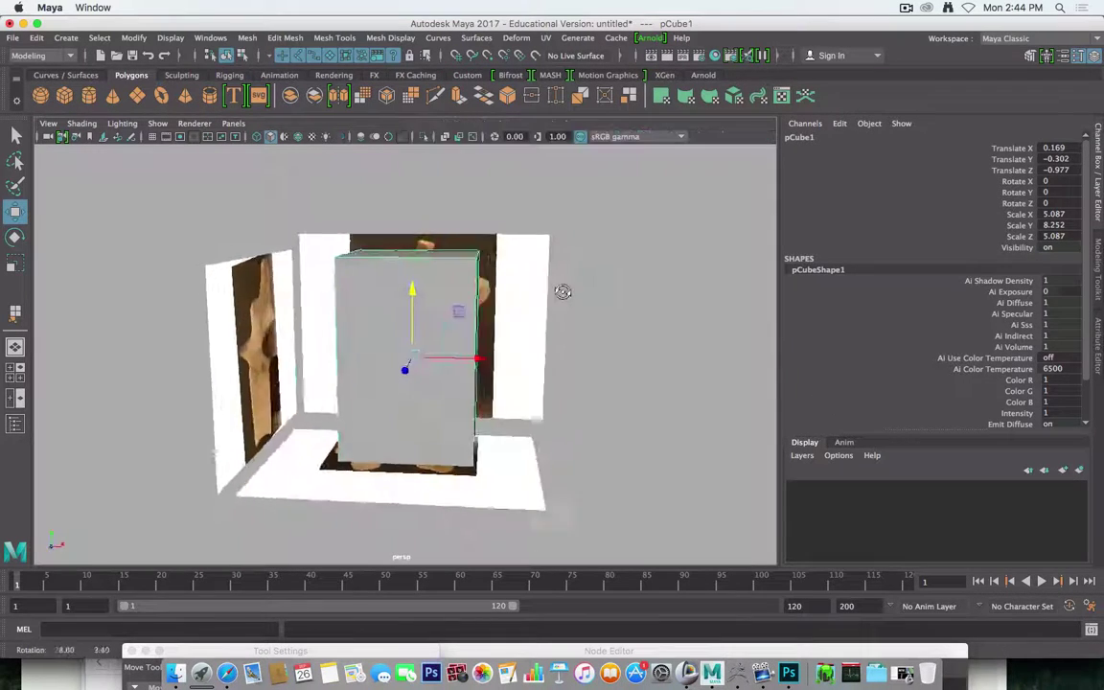
# Step: Move the horizontal image plane below the cube by setting its Image Center Y to -5.6
pyautogui.keyDown('alt'); pyautogui.moveTo(563, 291); pyautogui.dragTo(465, 378); pyautogui.keyUp('alt')
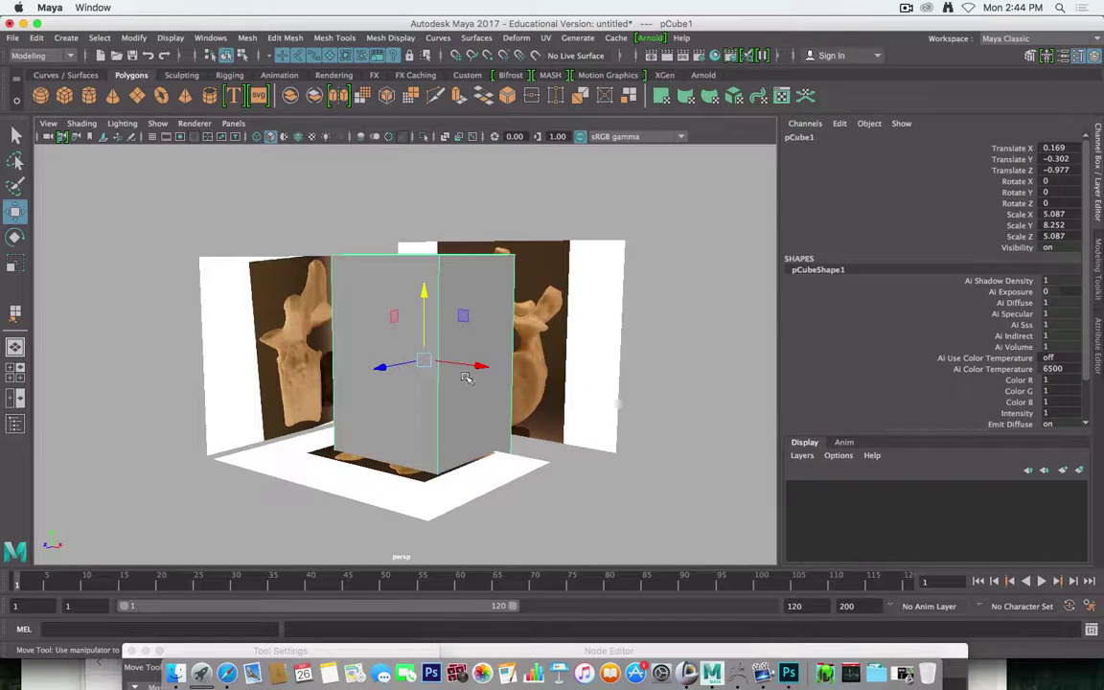
pyautogui.click(427, 516)
pyautogui.click(1004, 402)
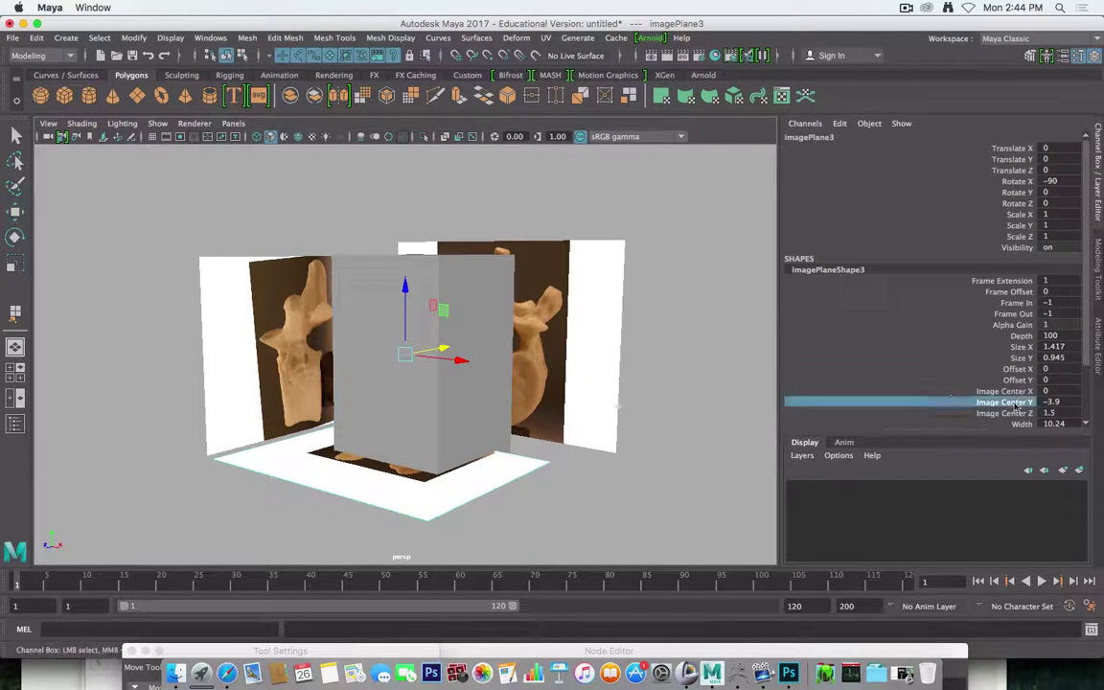
pyautogui.moveTo(684, 414); pyautogui.dragTo(670, 416, button='middle')
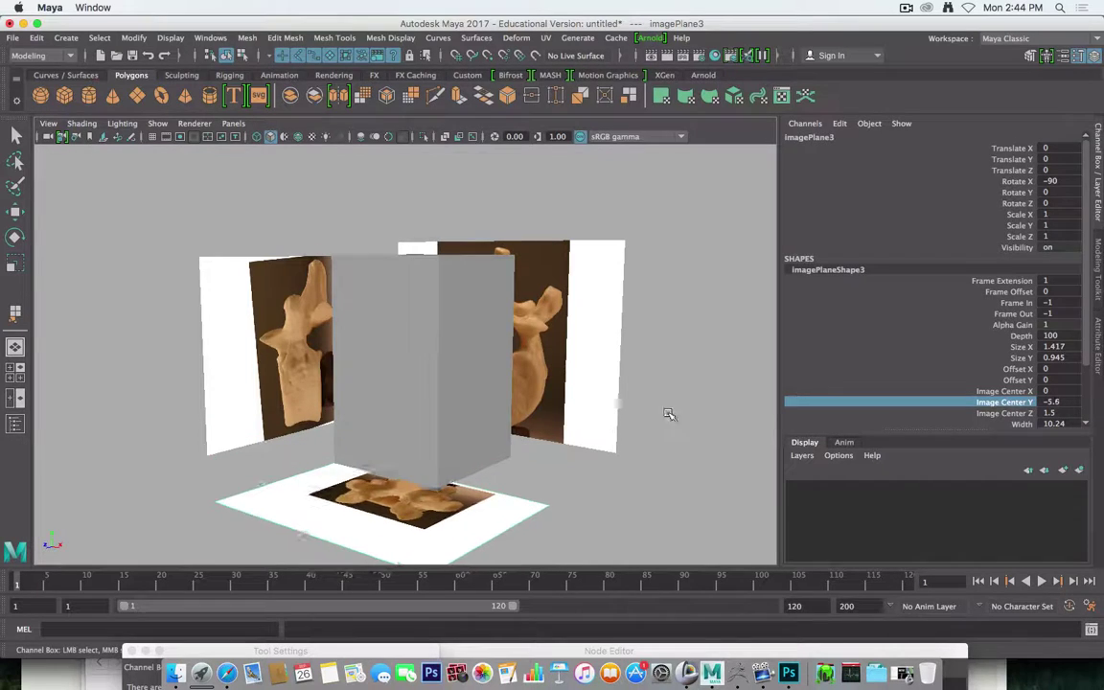
pyautogui.moveTo(670, 416)
pyautogui.keyDown('alt'); pyautogui.mouseDown()
pyautogui.moveTo(513, 405)
pyautogui.moveTo(653, 409)
pyautogui.moveTo(552, 372)
pyautogui.moveTo(619, 412)
pyautogui.moveTo(625, 402)
pyautogui.moveTo(653, 409)
pyautogui.mouseUp(); pyautogui.keyUp('alt')
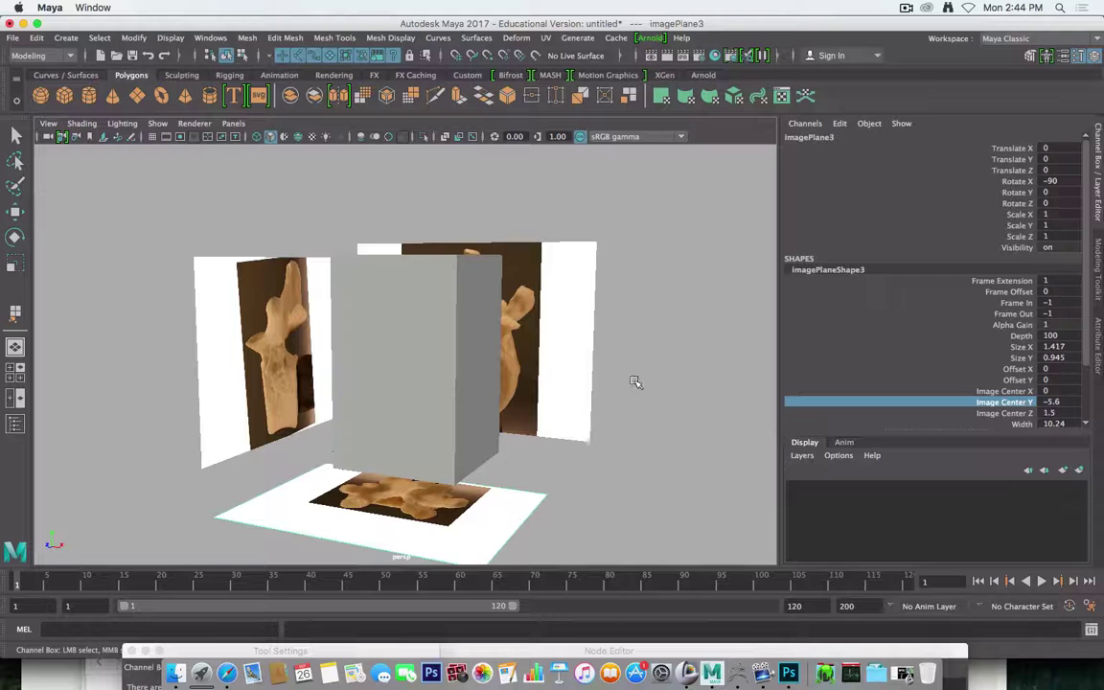
# Step: Hide the image planes in the perspective view so only the cube is displayed
pyautogui.keyDown('alt'); pyautogui.moveTo(606, 353); pyautogui.dragTo(528, 378); pyautogui.keyUp('alt')
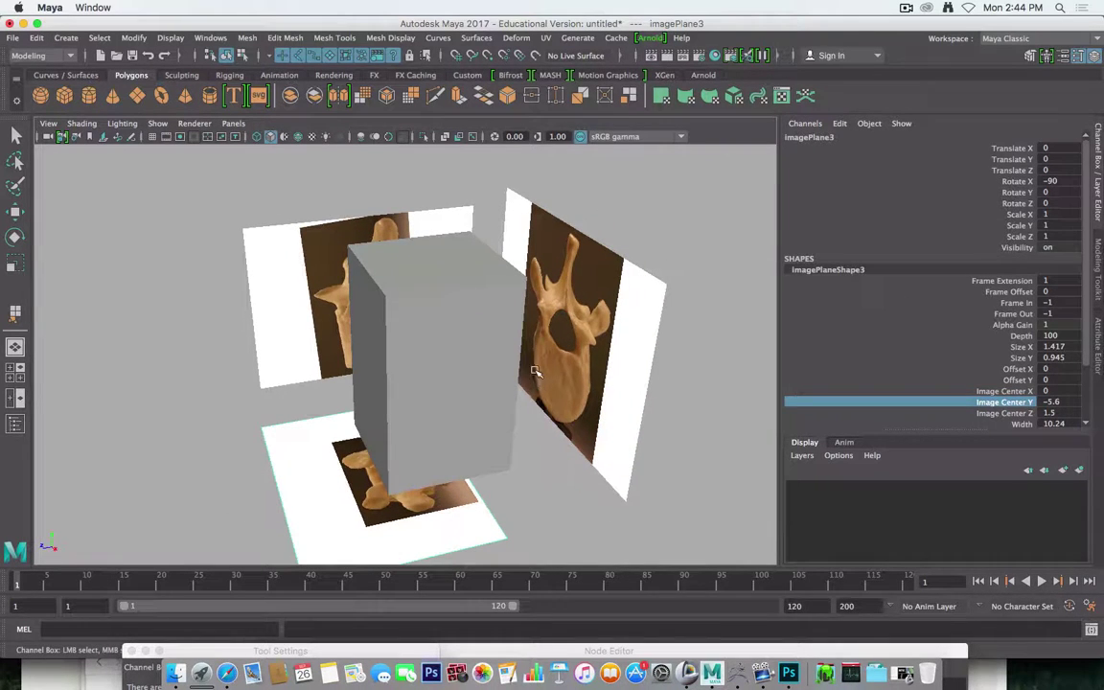
pyautogui.click(155, 124)
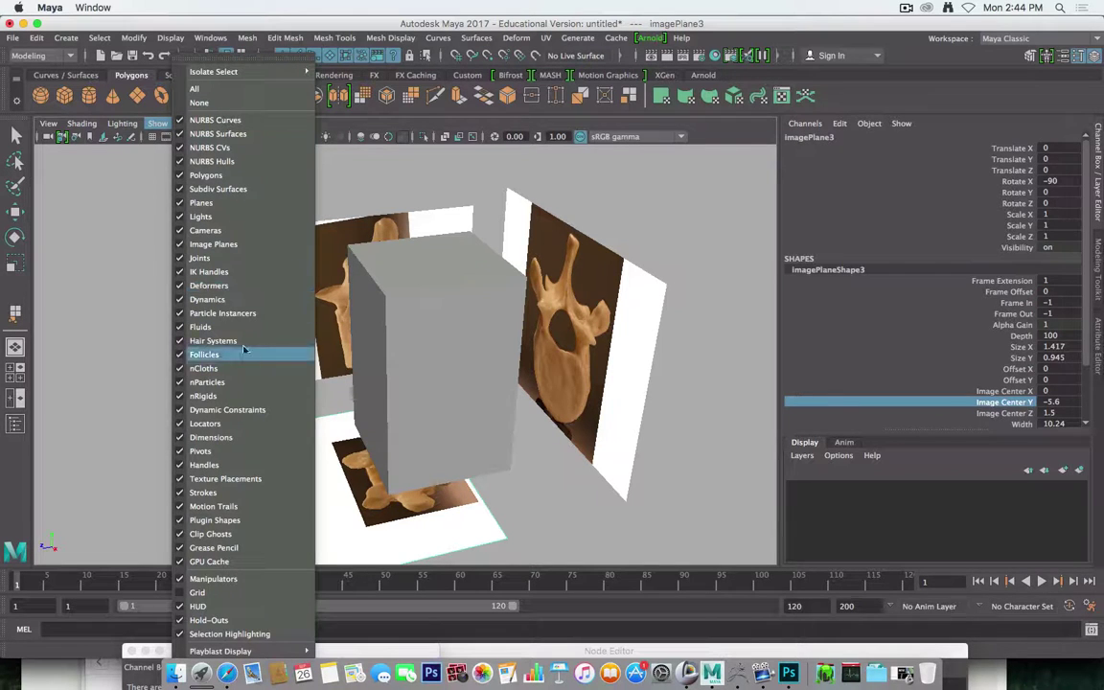
pyautogui.click(222, 245)
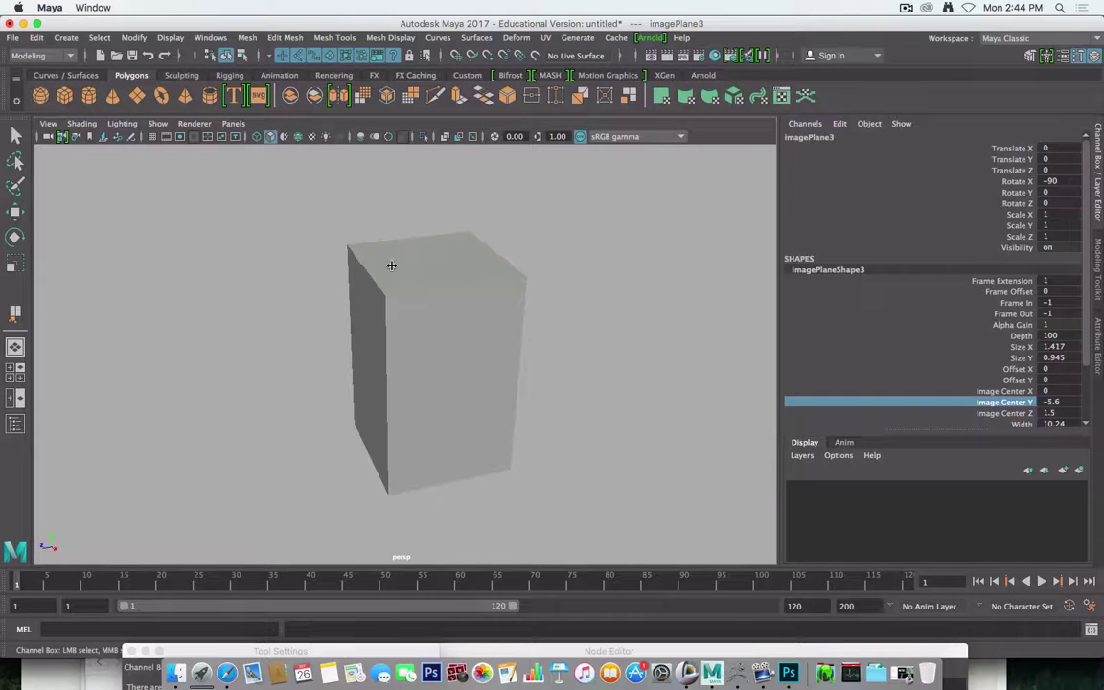
# Step: Move the horizontal image plane far below the scene by setting its Image Center Y to -100
pyautogui.press('space')
pyautogui.press('space')
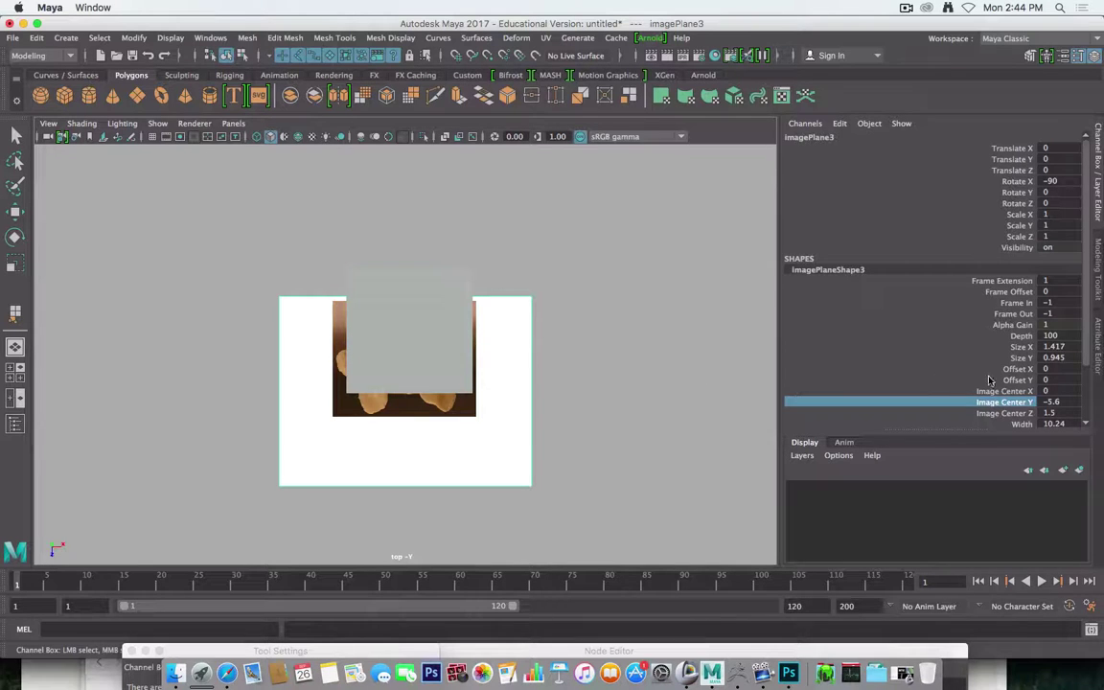
pyautogui.doubleClick(1064, 403)
pyautogui.write('-')
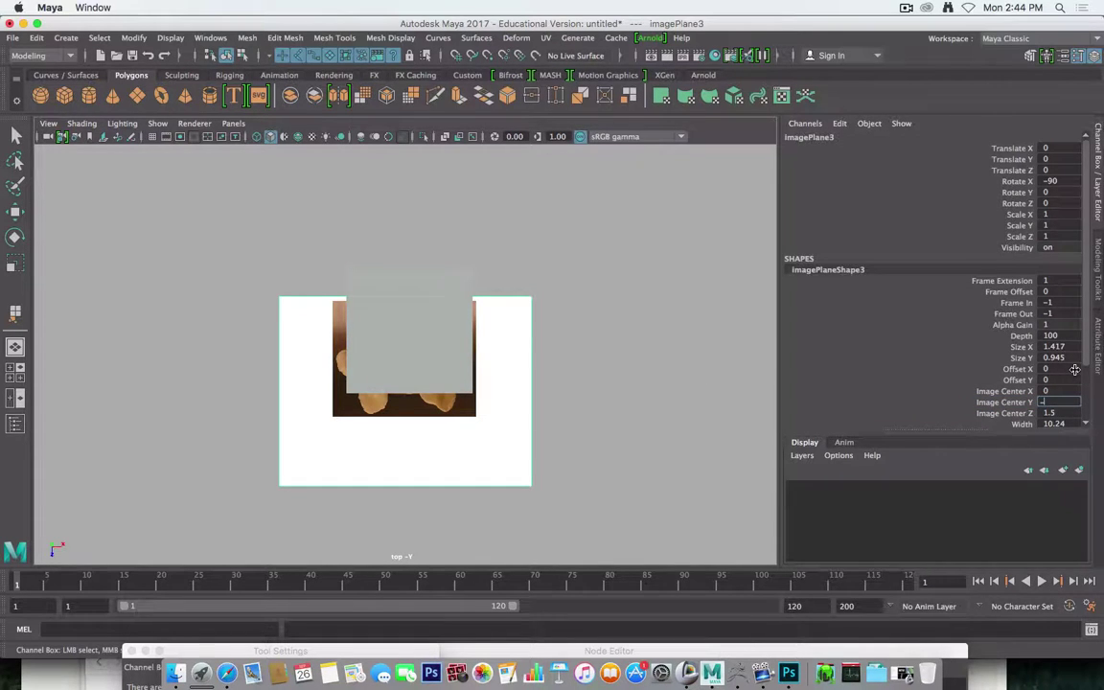
pyautogui.write('100')
pyautogui.press('Return')
# Step: Select the guide cube and set its Translate Y to -100
pyautogui.click(463, 286)
pyautogui.press('w')
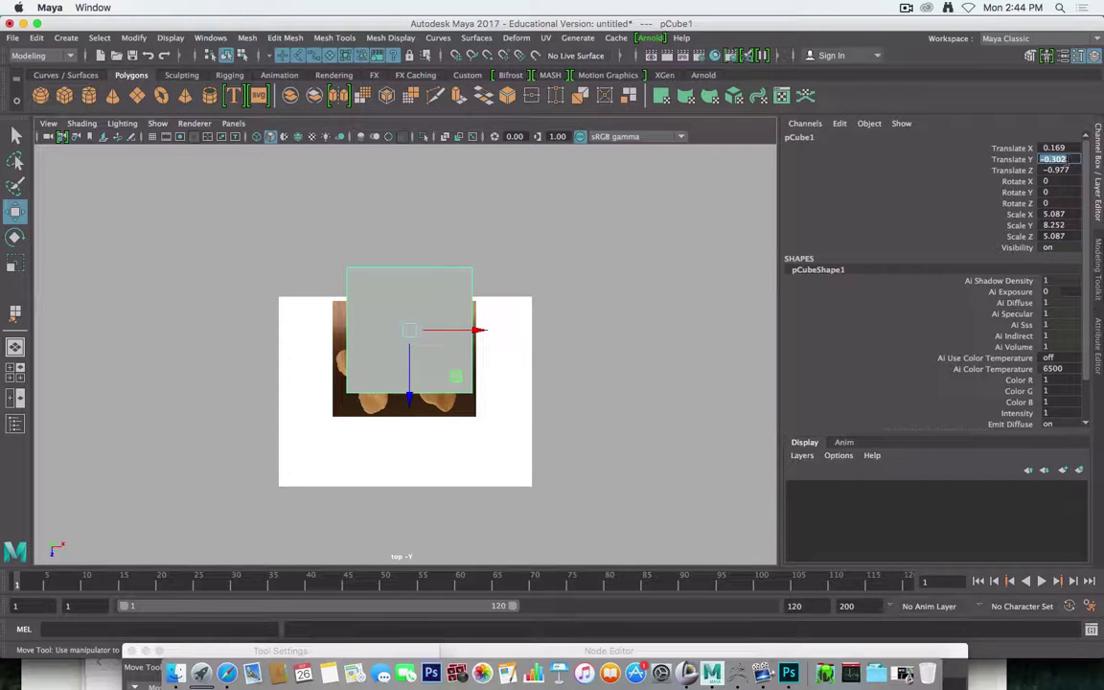
pyautogui.click(1055, 159)
pyautogui.write('-')
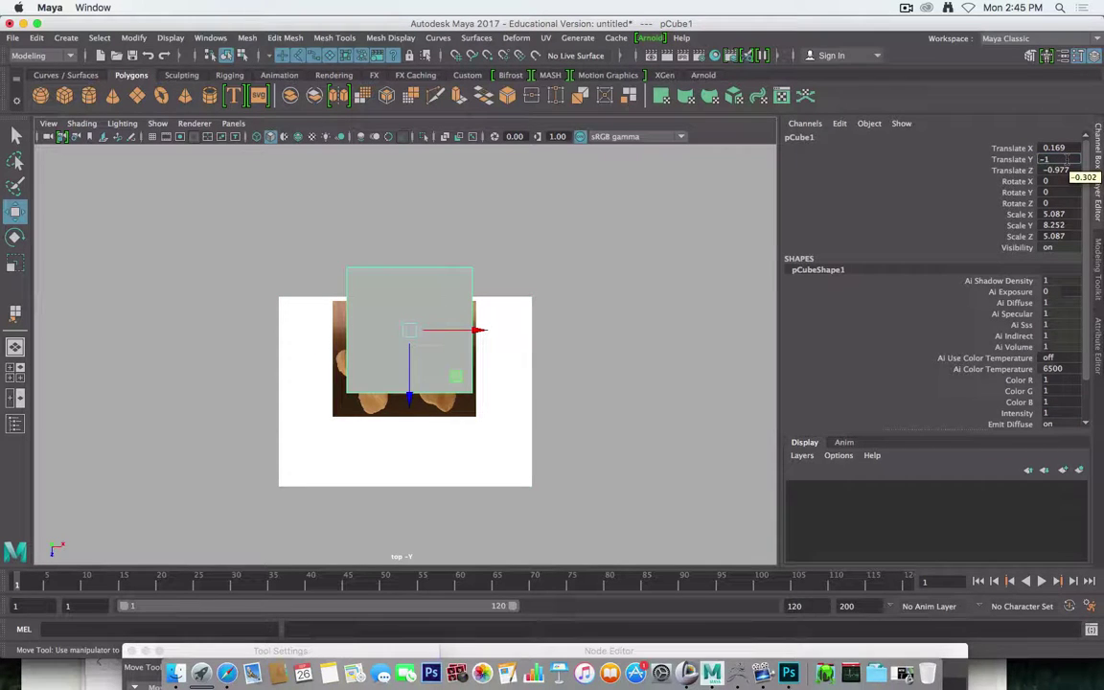
pyautogui.write('100')
pyautogui.press('Return')
# Step: Show all four views and delete the guide cube covering the vertebra in the top view
pyautogui.keyDown('alt'); pyautogui.moveTo(624, 294); pyautogui.dragTo(591, 278); pyautogui.keyUp('alt')
pyautogui.press('space')
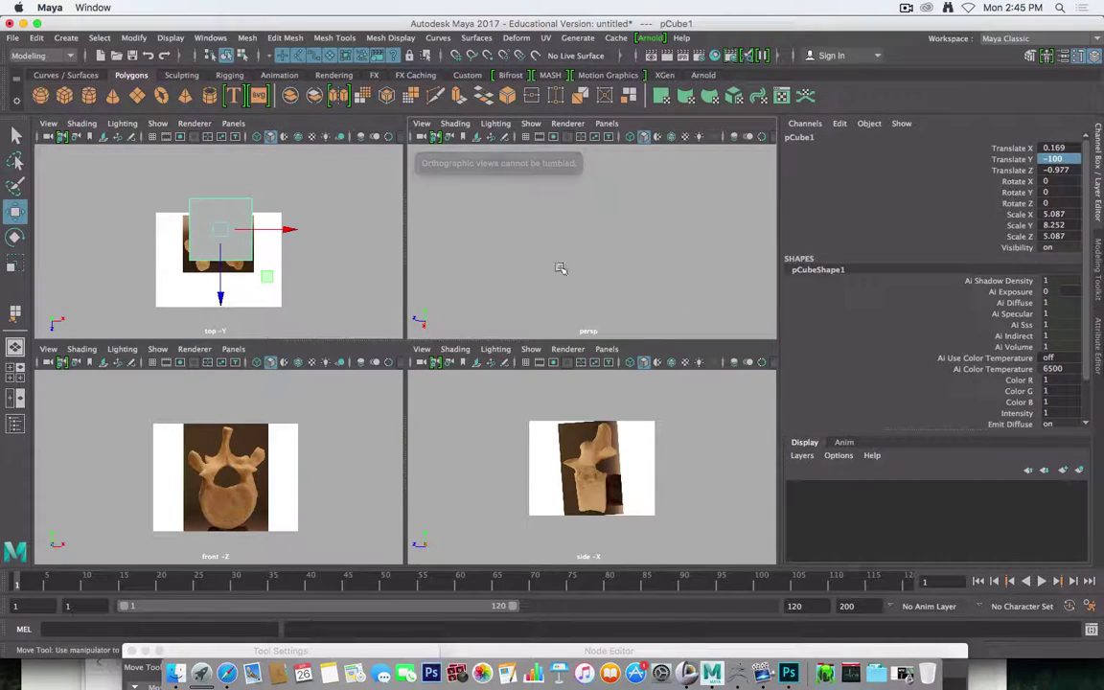
pyautogui.press('a')
pyautogui.keyDown('alt'); pyautogui.moveTo(635, 271); pyautogui.dragTo(567, 239, button='right'); pyautogui.keyUp('alt')
pyautogui.keyDown('alt'); pyautogui.moveTo(567, 239); pyautogui.dragTo(633, 306); pyautogui.keyUp('alt')
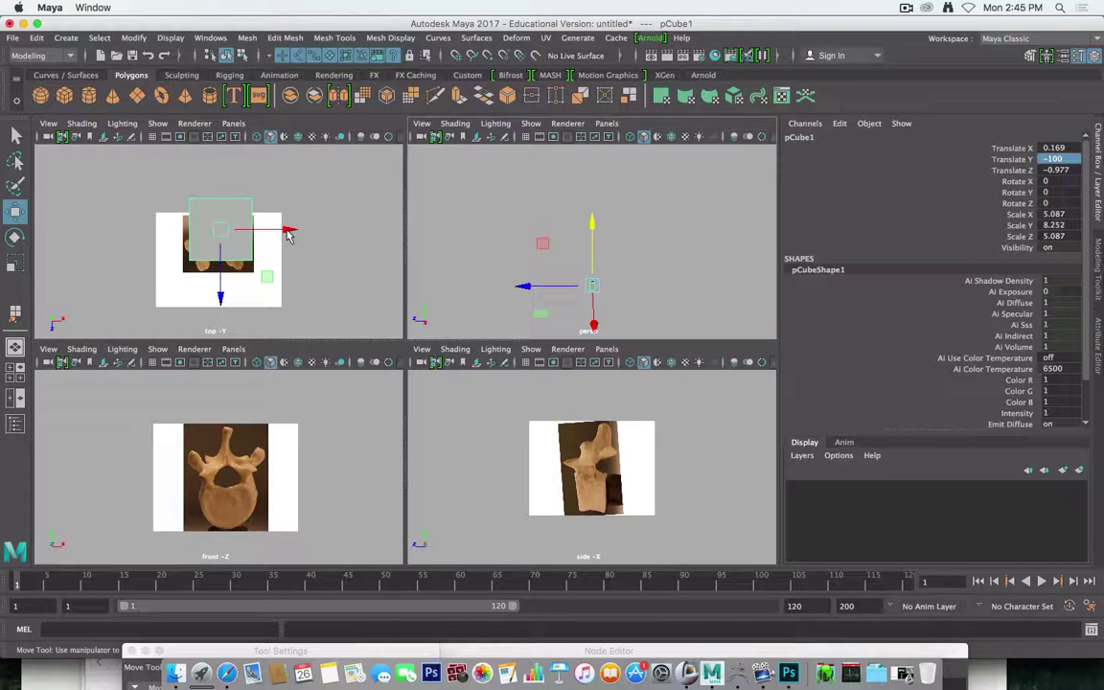
pyautogui.keyDown('alt'); pyautogui.moveTo(290, 236); pyautogui.dragTo(382, 240, button='right'); pyautogui.keyUp('alt')
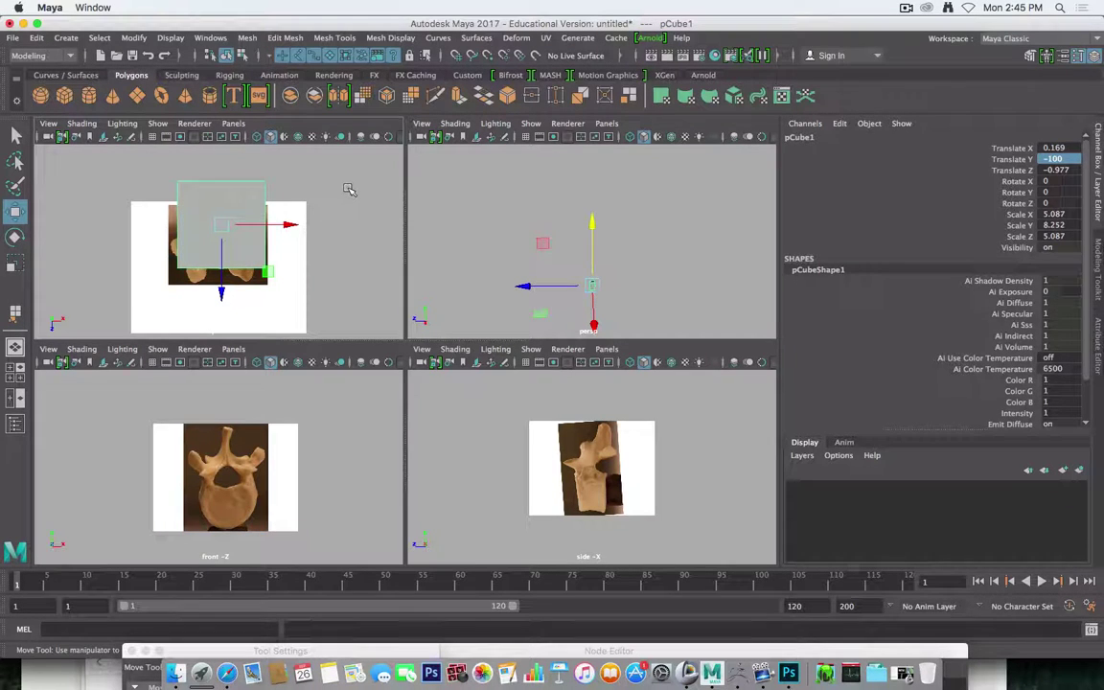
pyautogui.press('Delete')
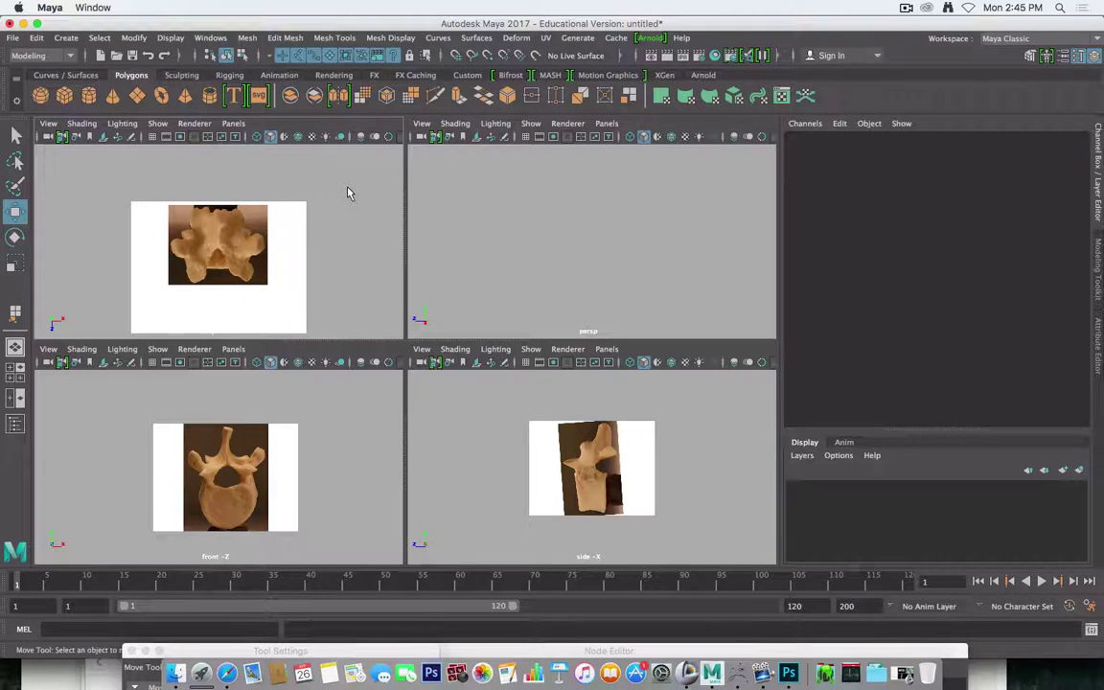